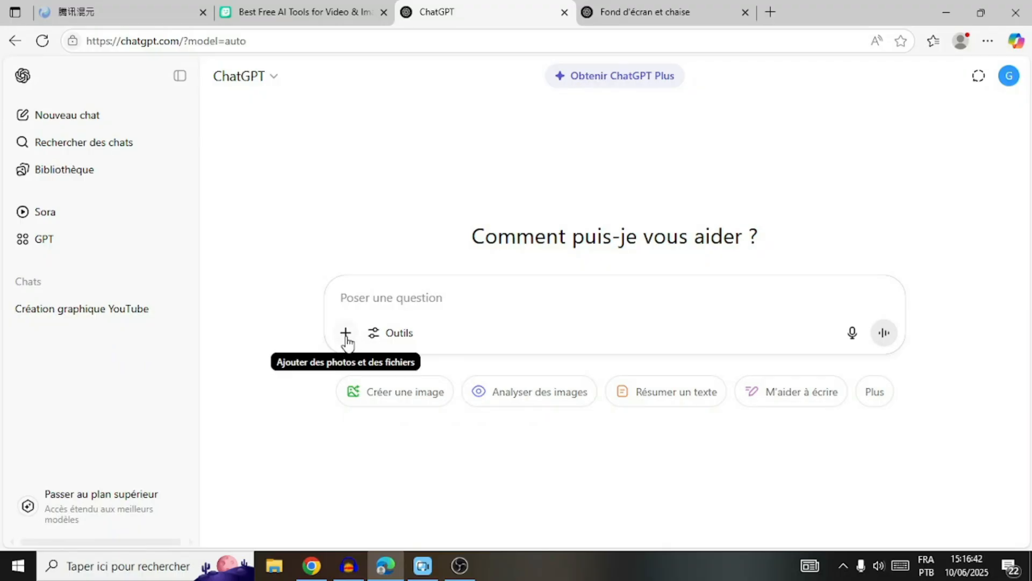
- Attach 'Generated Image June 10, 2025 - 11_36AM.jpeg' from Downloads to the ChatGPT prompt
left_click(347, 337)
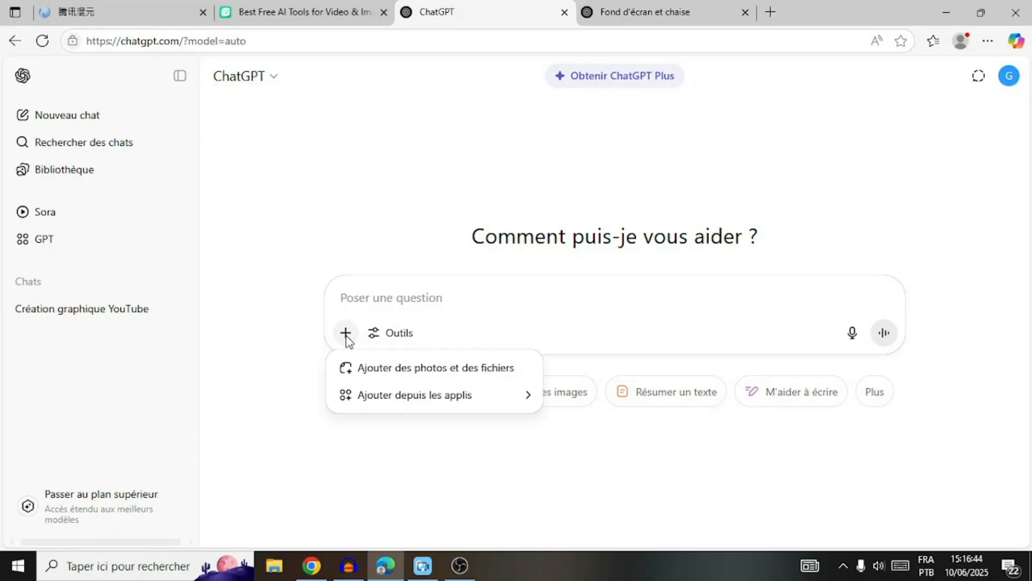
left_click(383, 370)
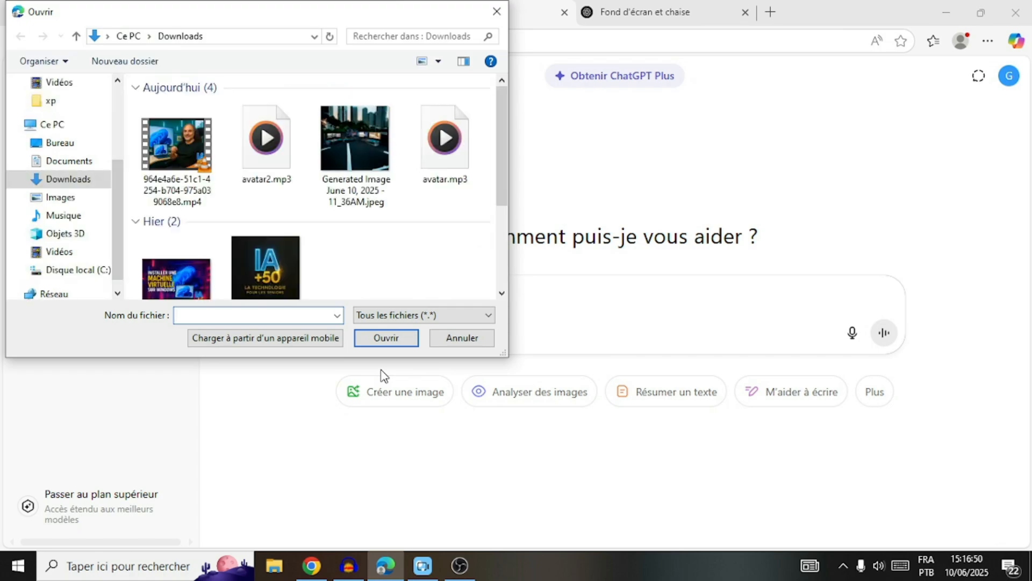
left_click(351, 150)
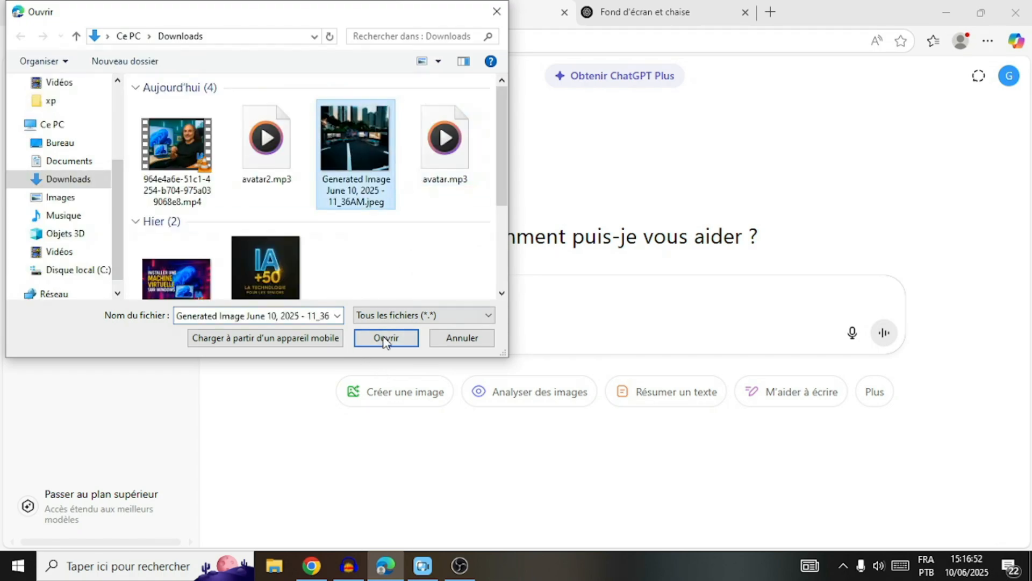
left_click(385, 339)
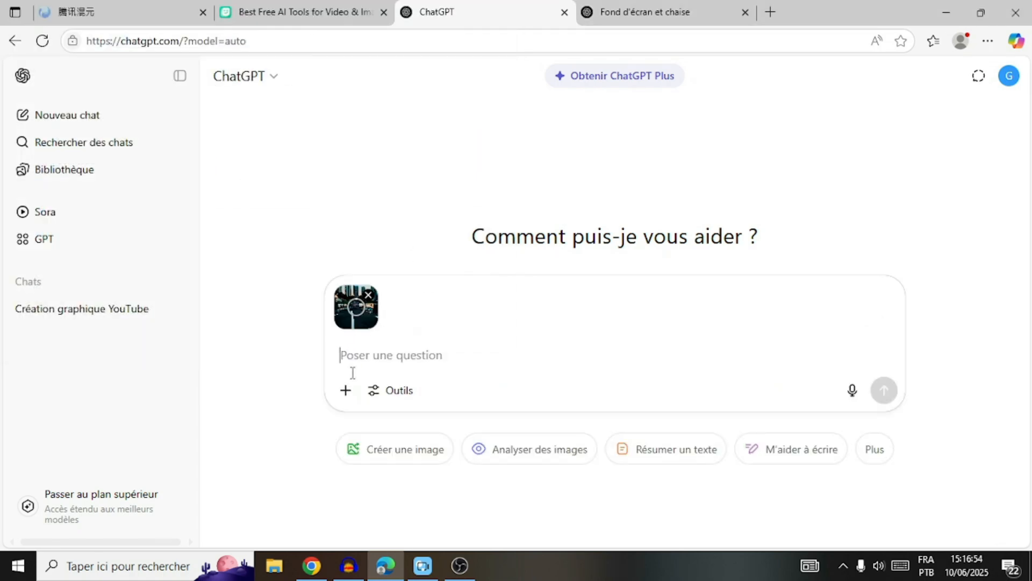
- Attach the gg27.jpg portrait from Downloads as a second image in the prompt
left_click(346, 391)
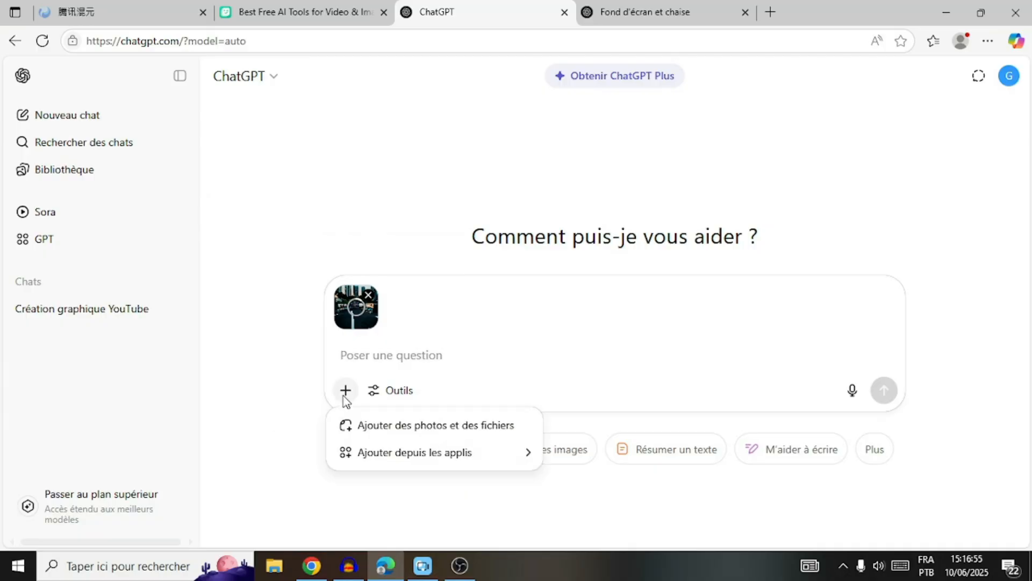
left_click(406, 427)
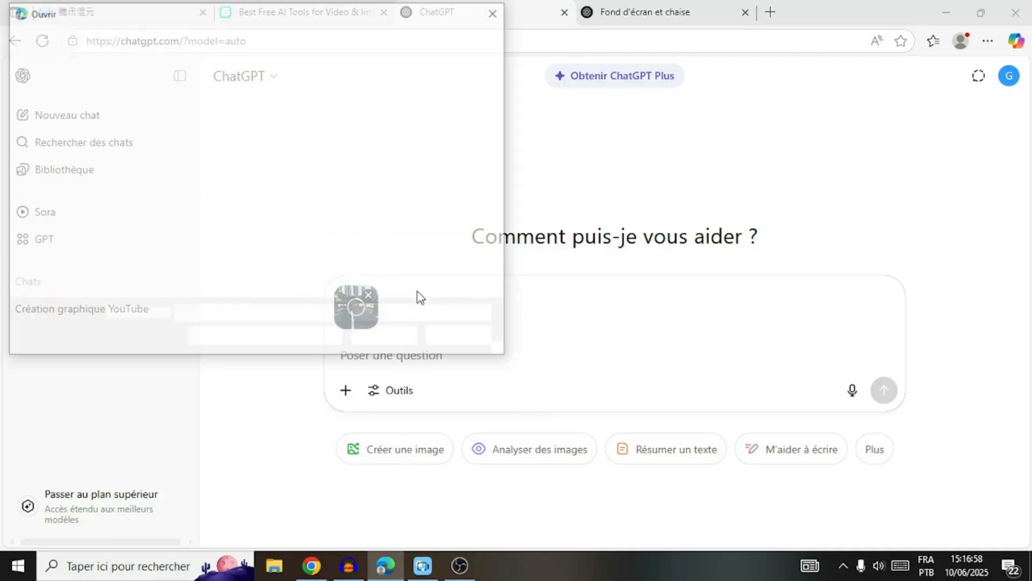
left_click_drag(502, 162, 499, 269)
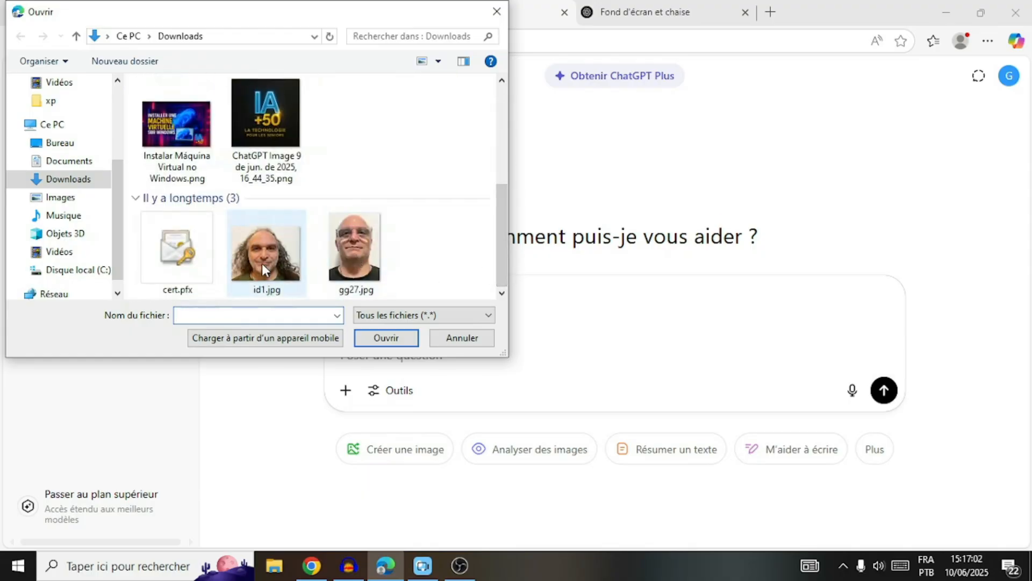
left_click(345, 256)
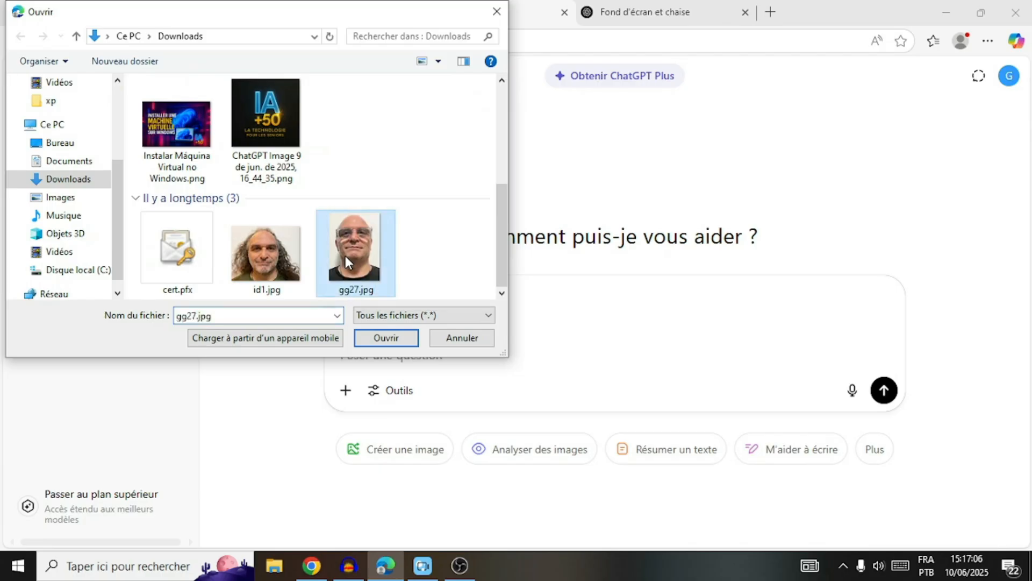
left_click(371, 342)
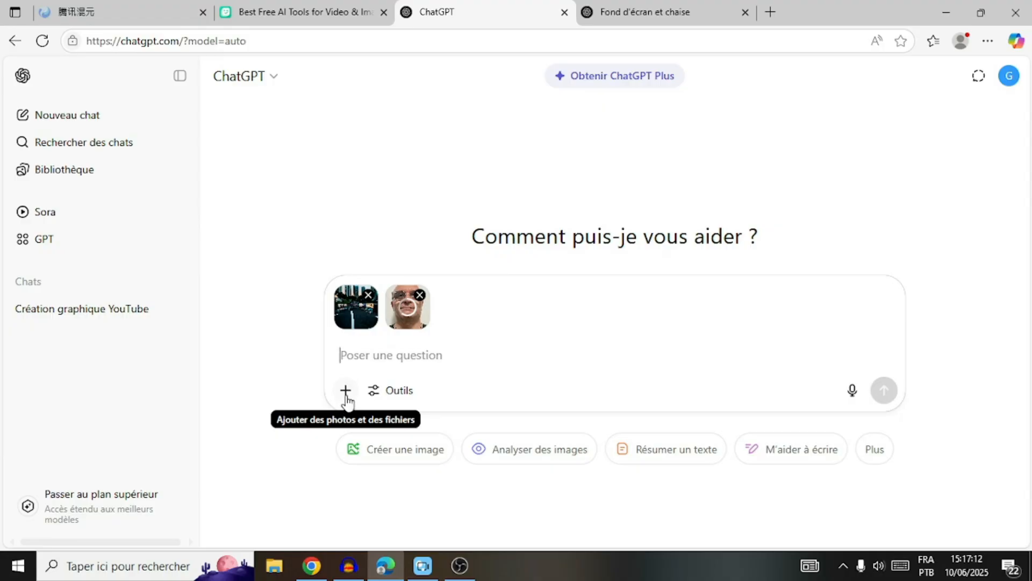
- Paste the gamer-chair request, switch to 'Créer une image' mode and send it with both photos
right_click(392, 354)
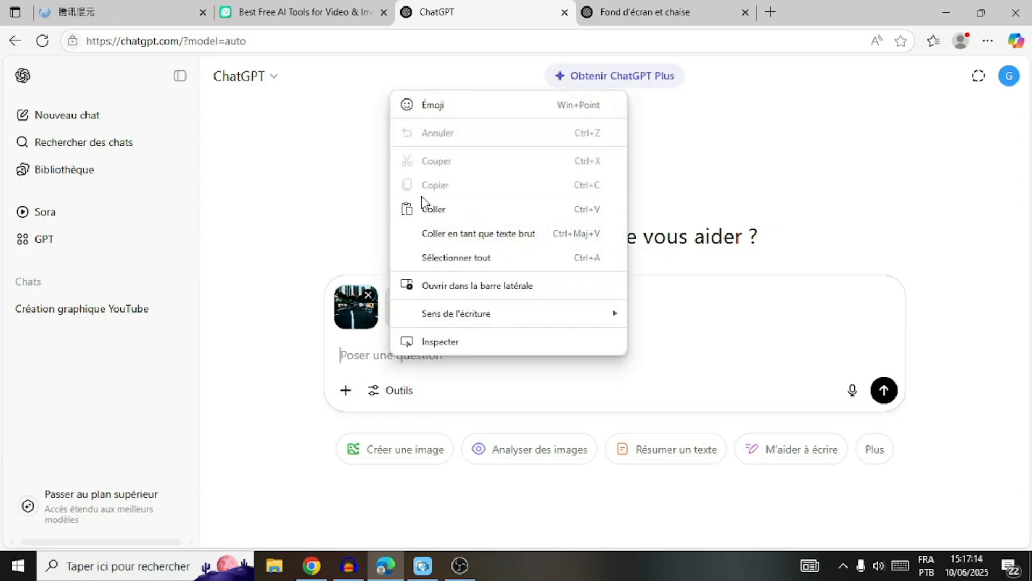
left_click(424, 209)
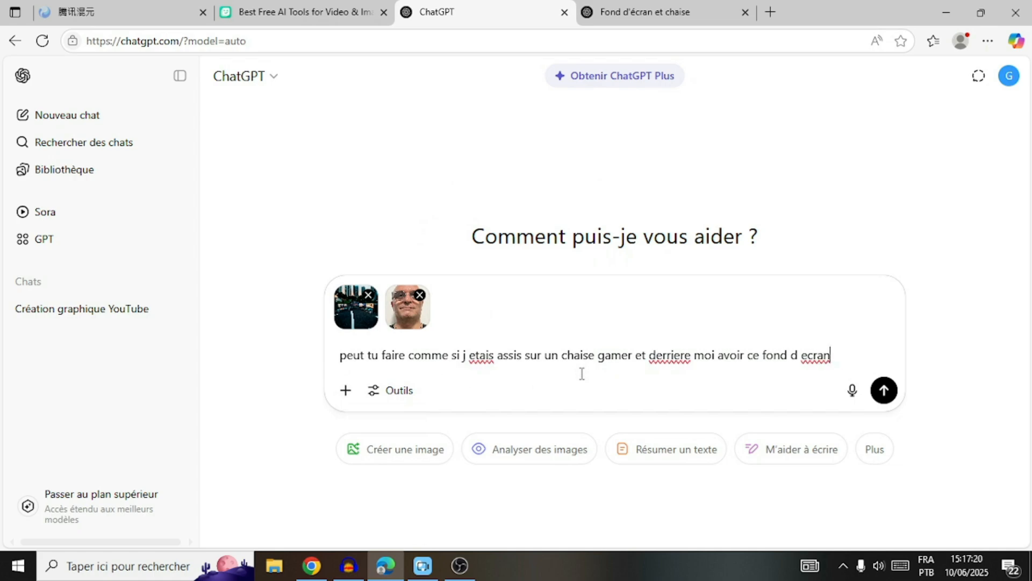
left_click(378, 393)
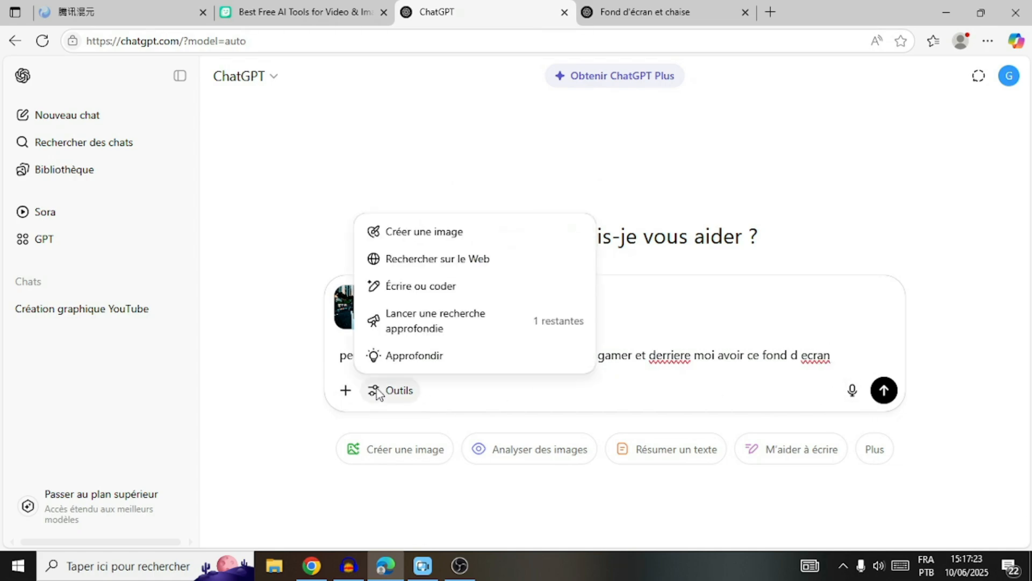
left_click(407, 231)
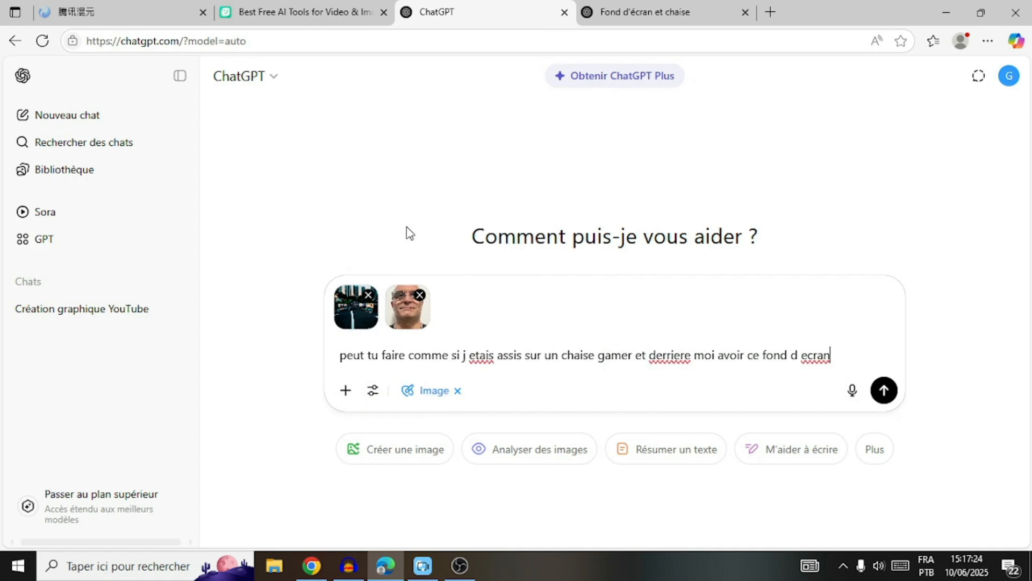
left_click(884, 390)
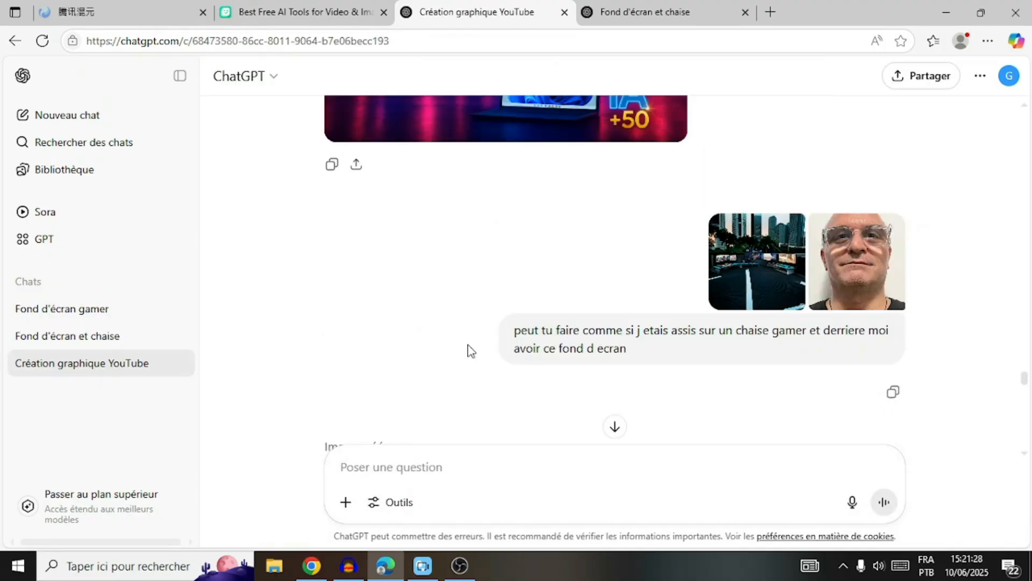
- Scroll through the Création graphique YouTube chat to review the gaming-chair image and face-swap request
scroll(471, 351, "down", 4)
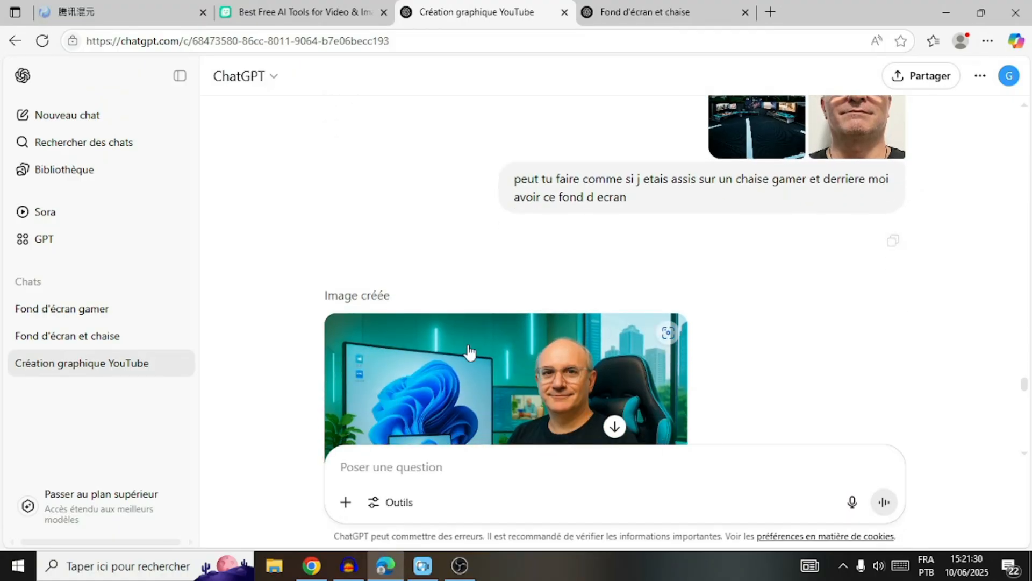
scroll(469, 351, "down", 1)
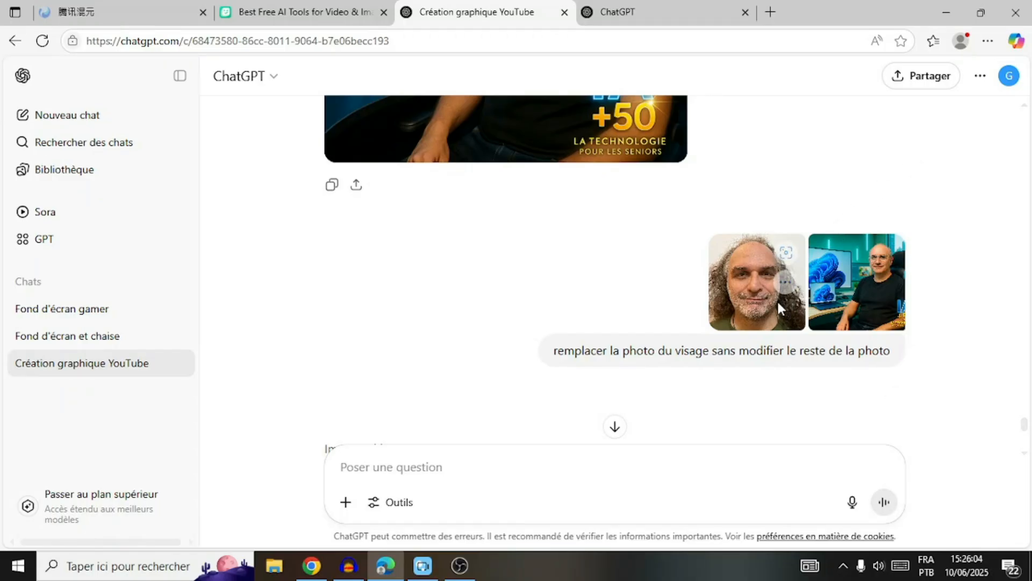
- Scroll down to view the 'Image créée' result with the long-haired face swapped in
scroll(779, 301, "down", 5)
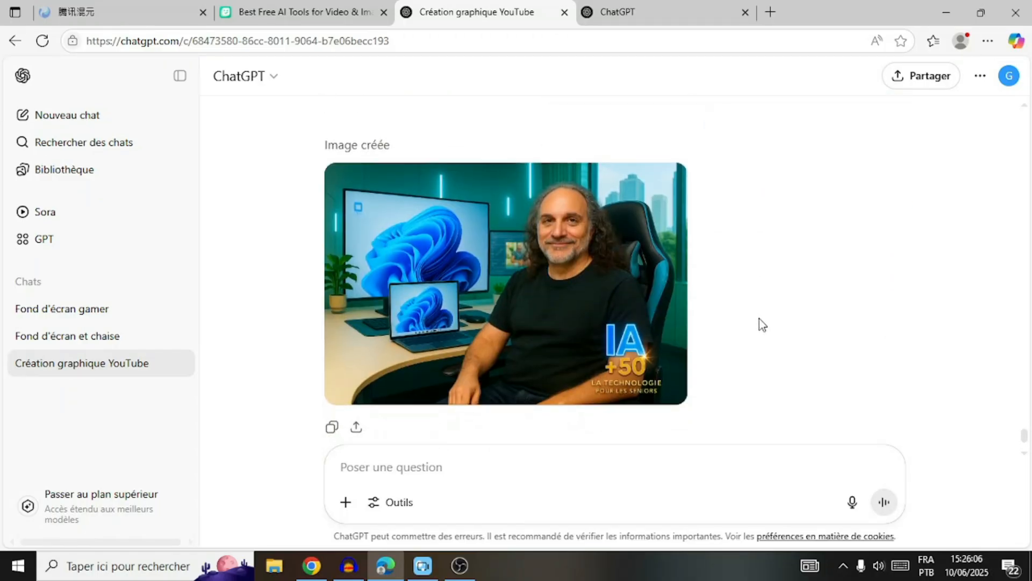
scroll(759, 318, "down", 2)
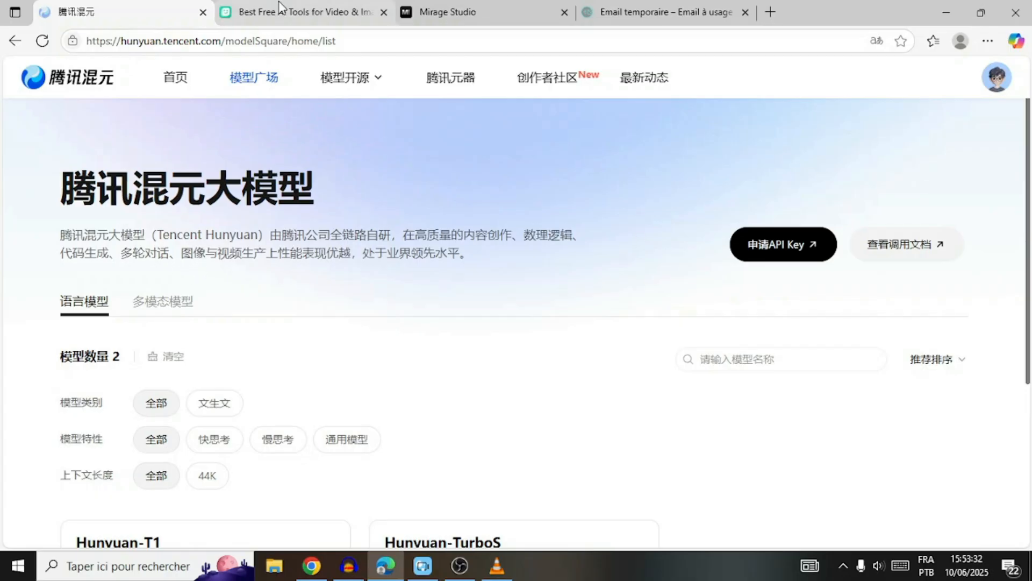
left_click(282, 14)
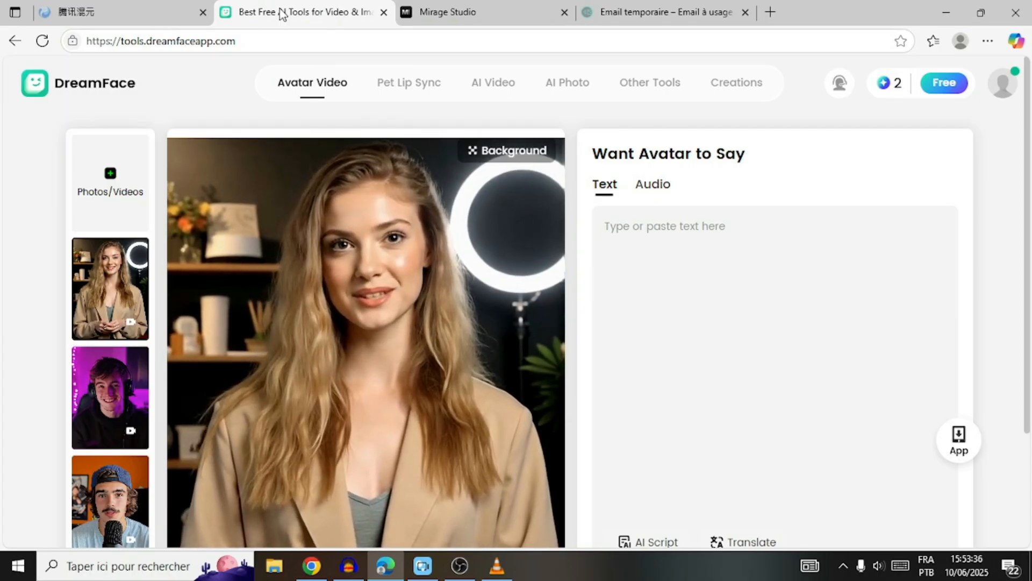
left_click(443, 19)
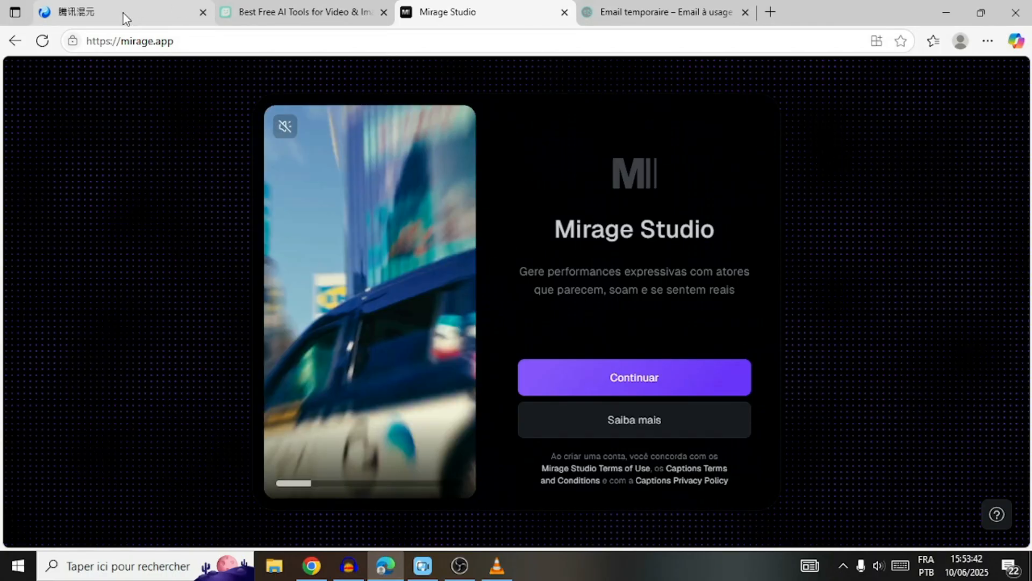
left_click(125, 16)
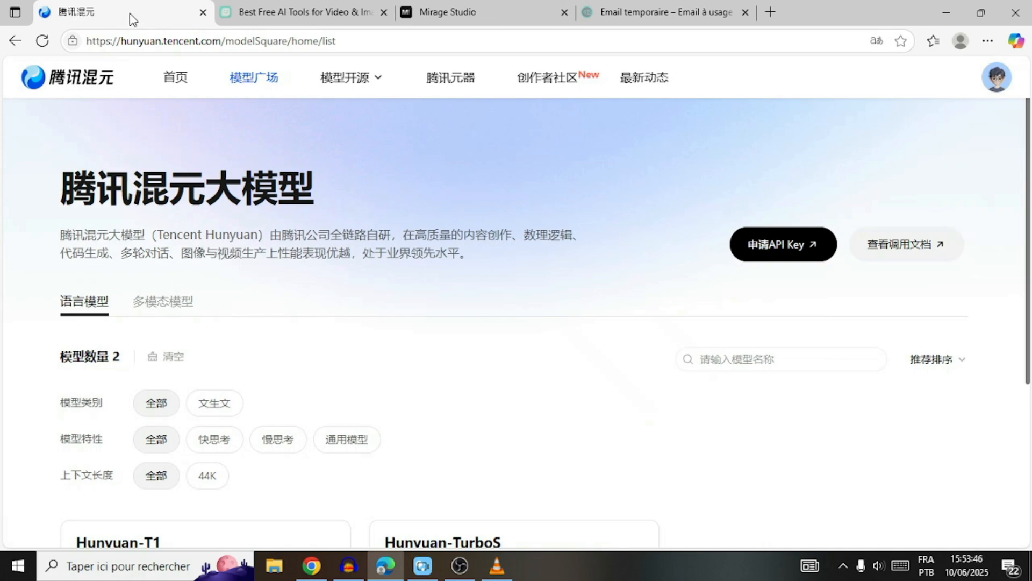
left_click(456, 14)
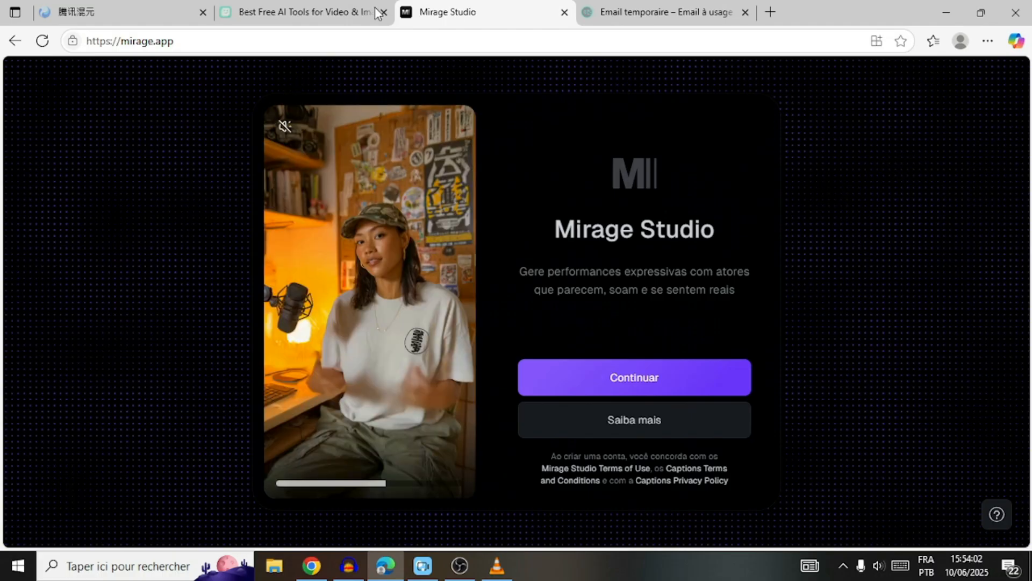
left_click(329, 12)
left_click(117, 13)
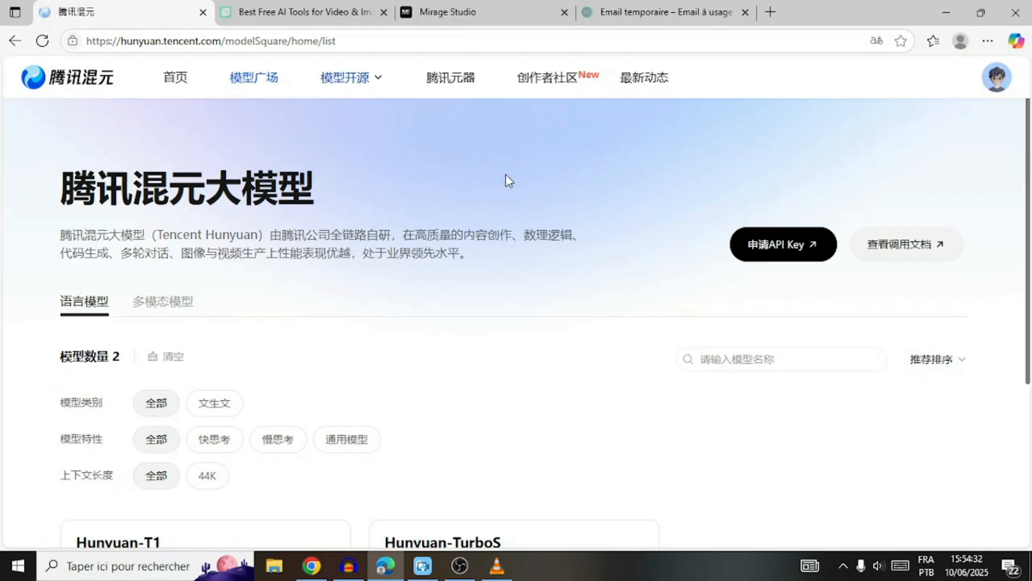
mouse_move(350, 574)
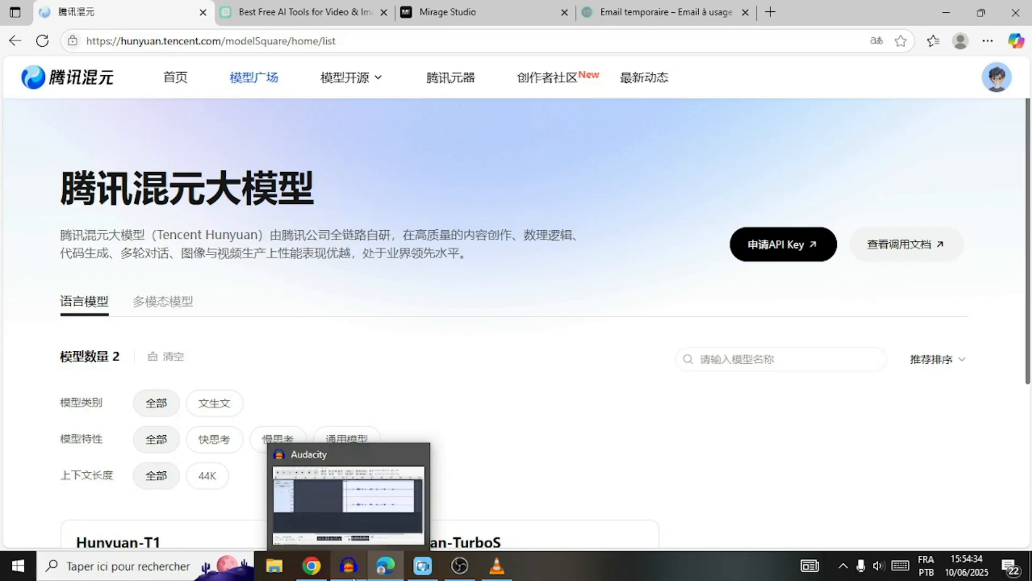
left_click(351, 575)
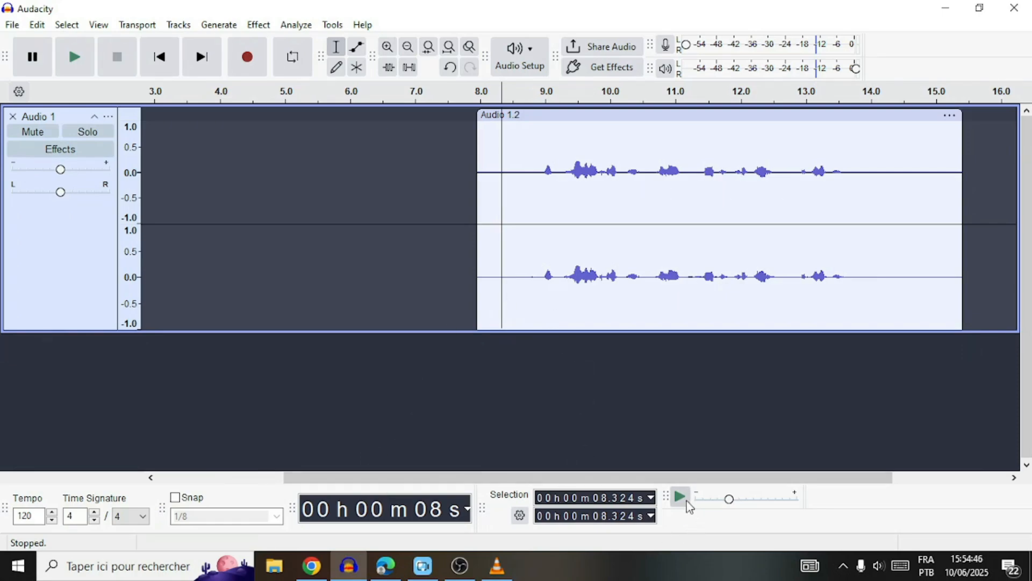
left_click(844, 567)
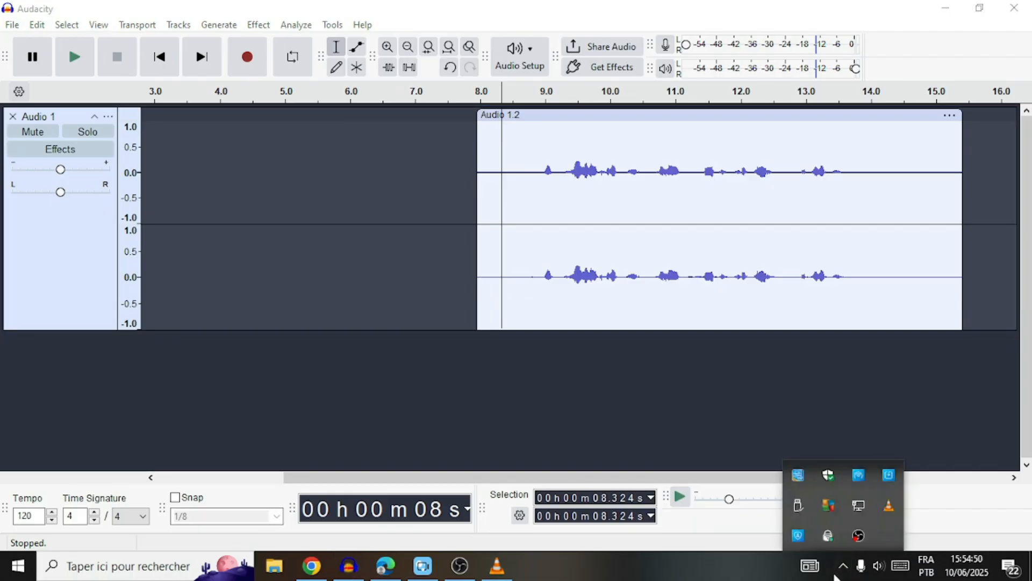
left_click(877, 567)
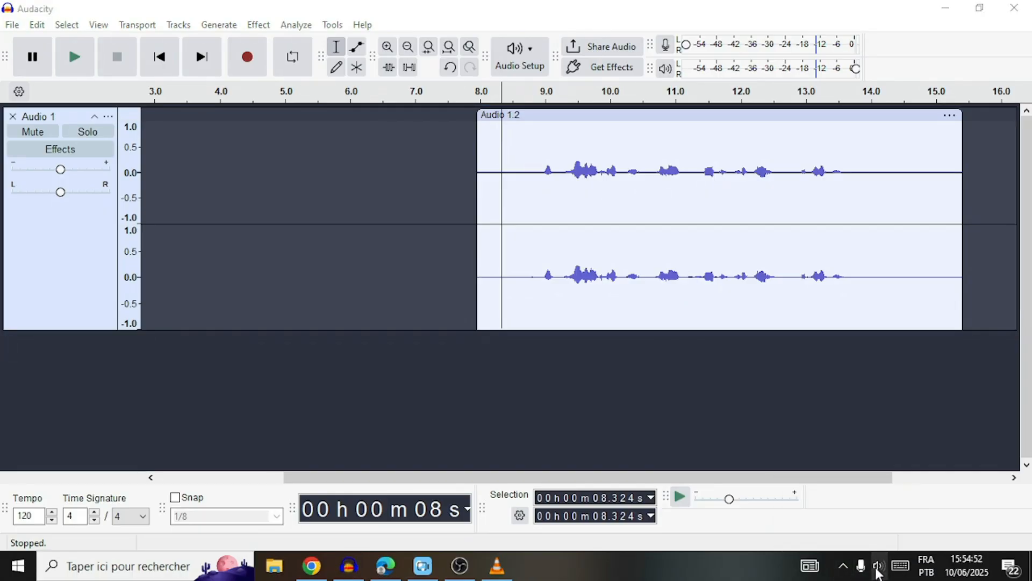
left_click(1019, 496)
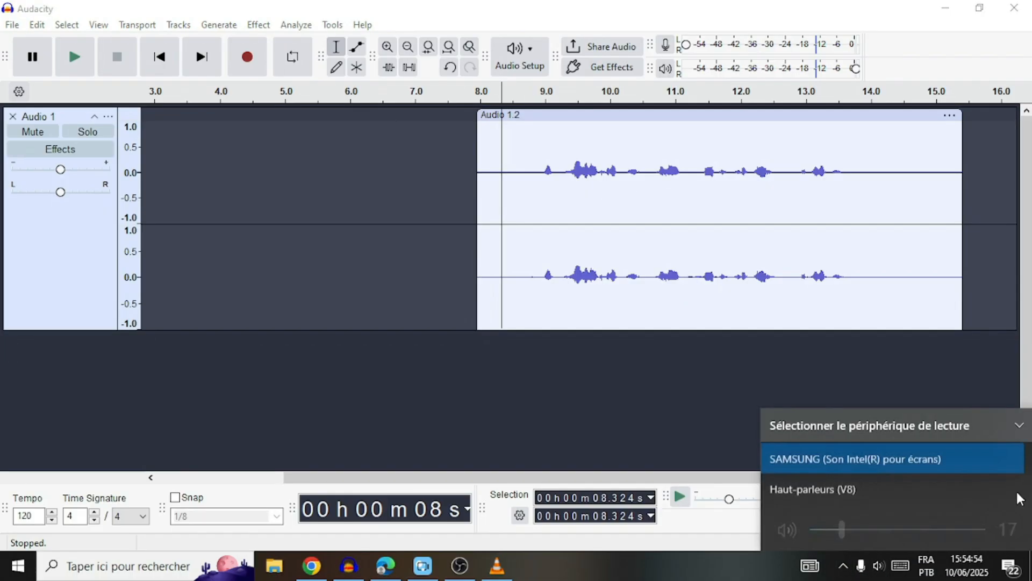
left_click(878, 492)
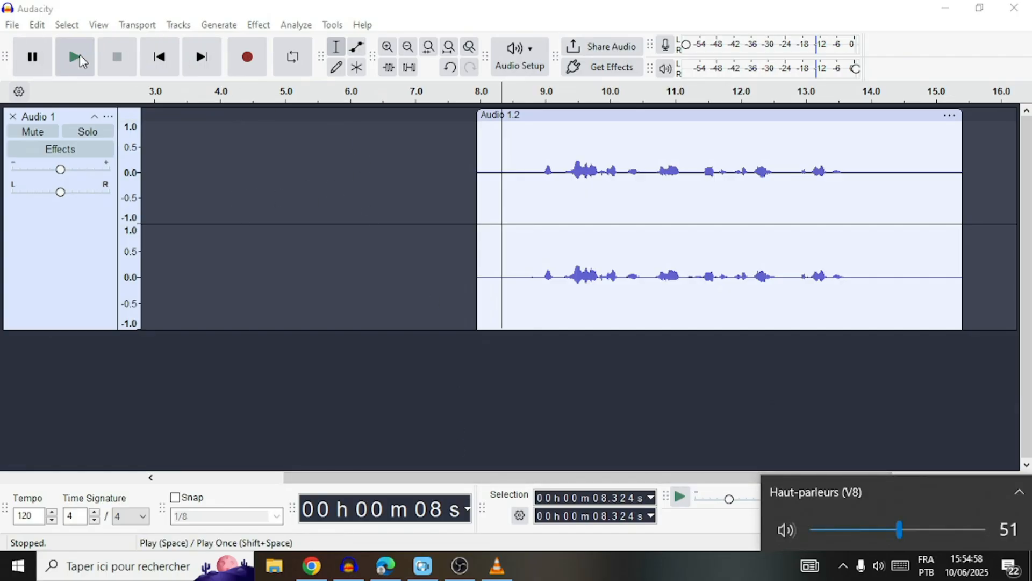
left_click(80, 56)
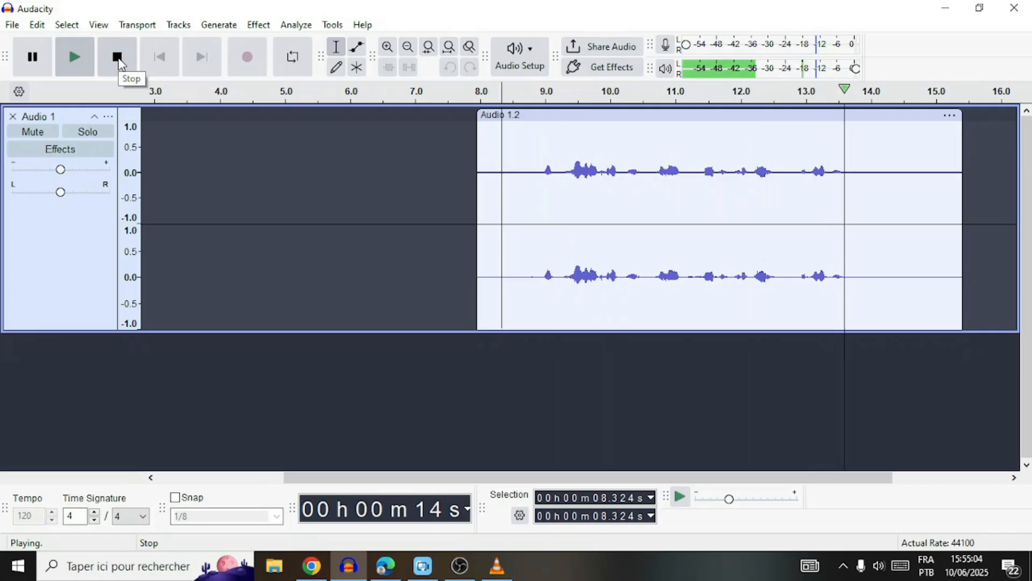
left_click(118, 58)
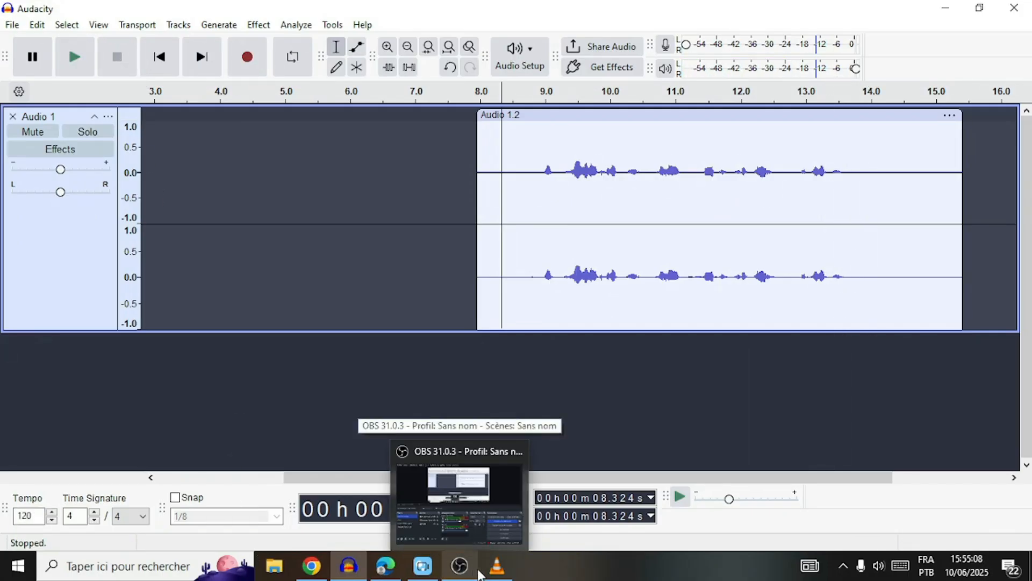
mouse_move(491, 573)
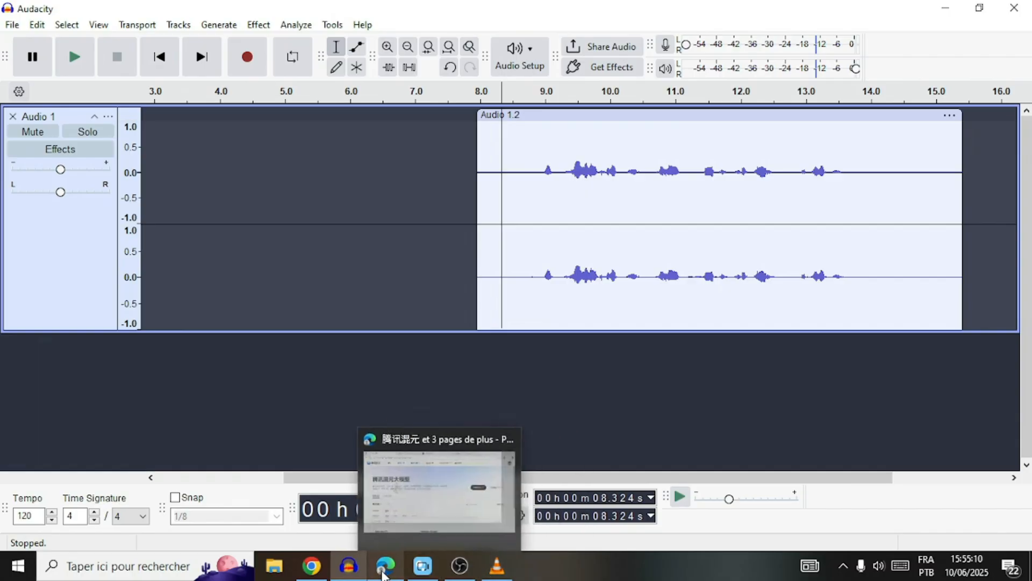
mouse_move(349, 574)
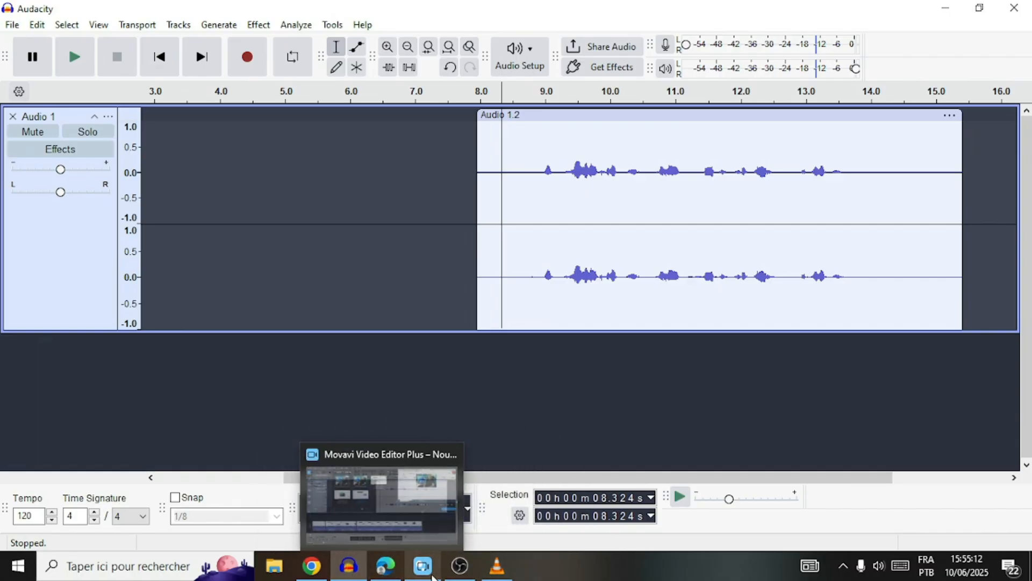
- Bring the Hunyuan page forward in Edge and translate the model catalogue into French
left_click(390, 576)
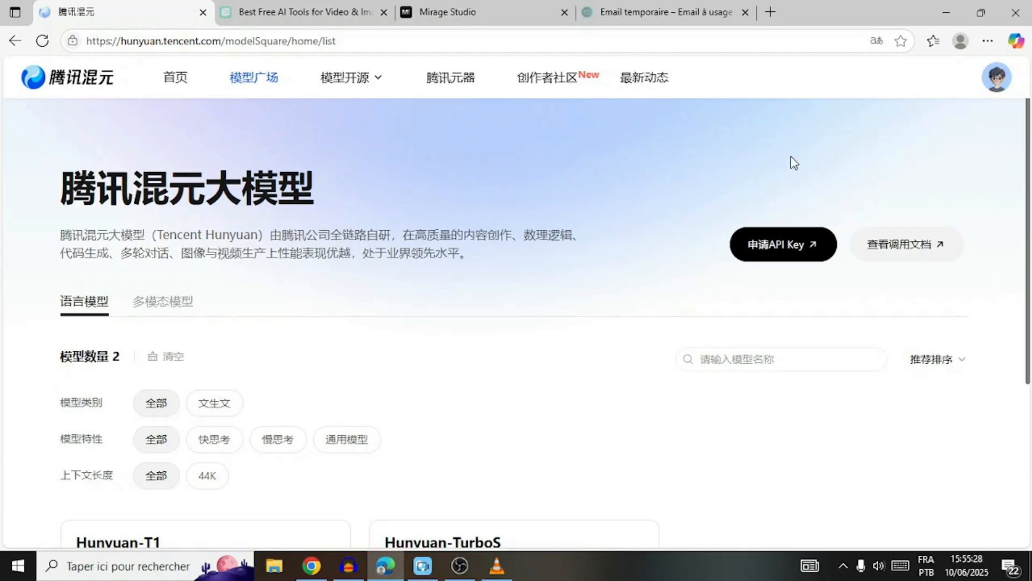
left_click(877, 41)
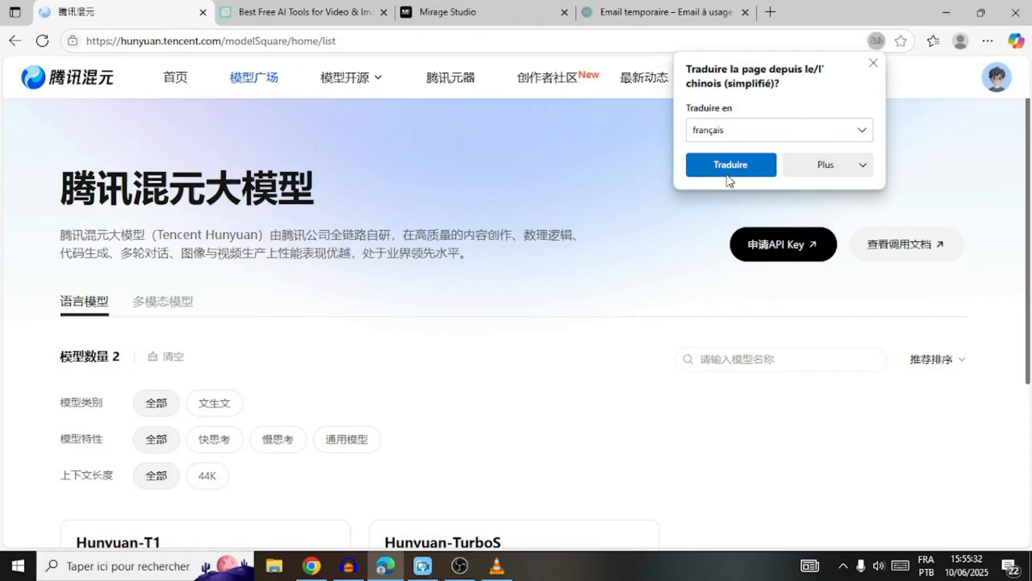
left_click(728, 170)
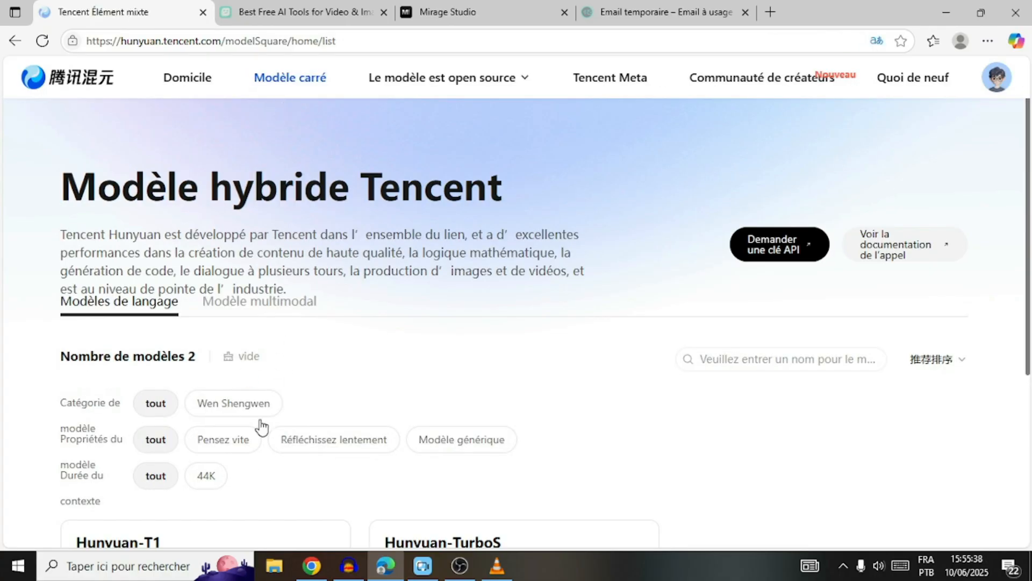
scroll(291, 257, "down", 3)
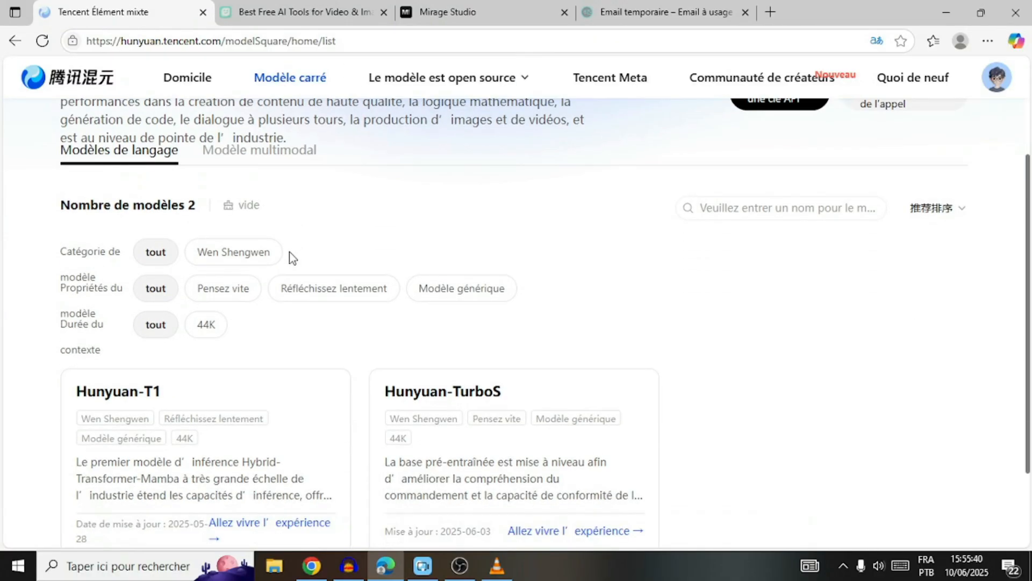
scroll(291, 257, "up", 3)
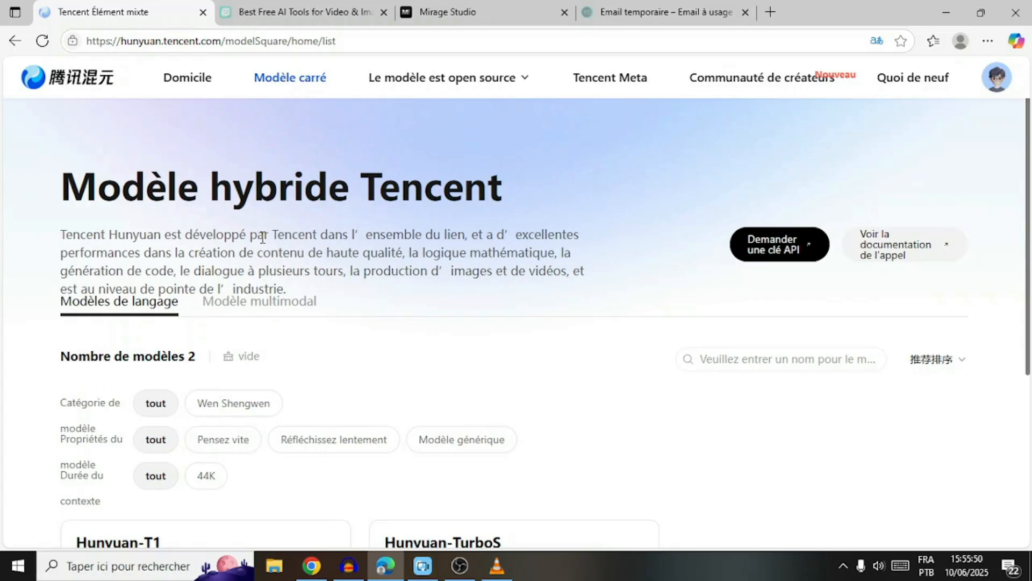
- Open the voice-driven digital human model from the multimodal models and translate its page to French
left_click(267, 308)
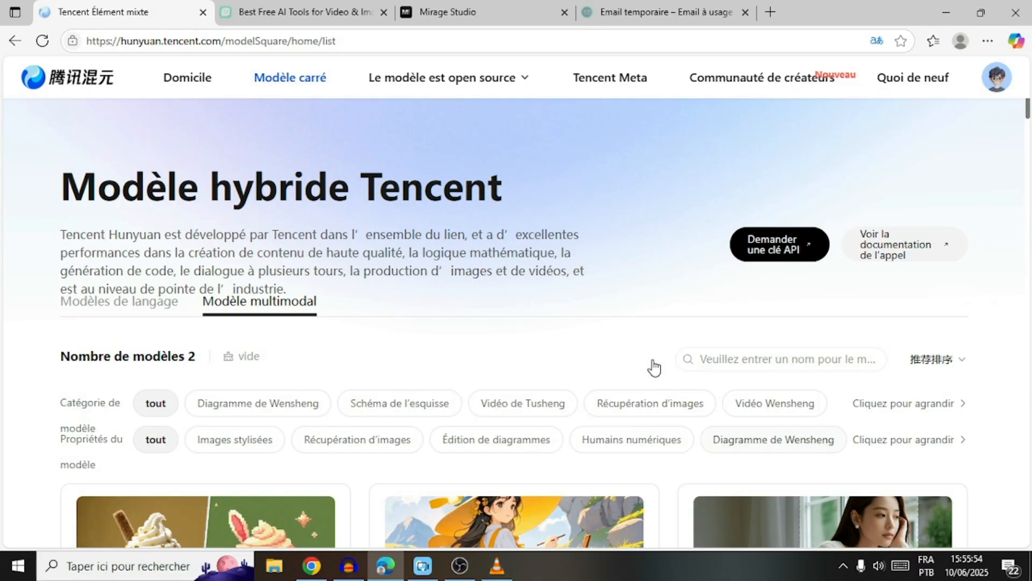
scroll(654, 364, "down", 8)
scroll(638, 361, "down", 8)
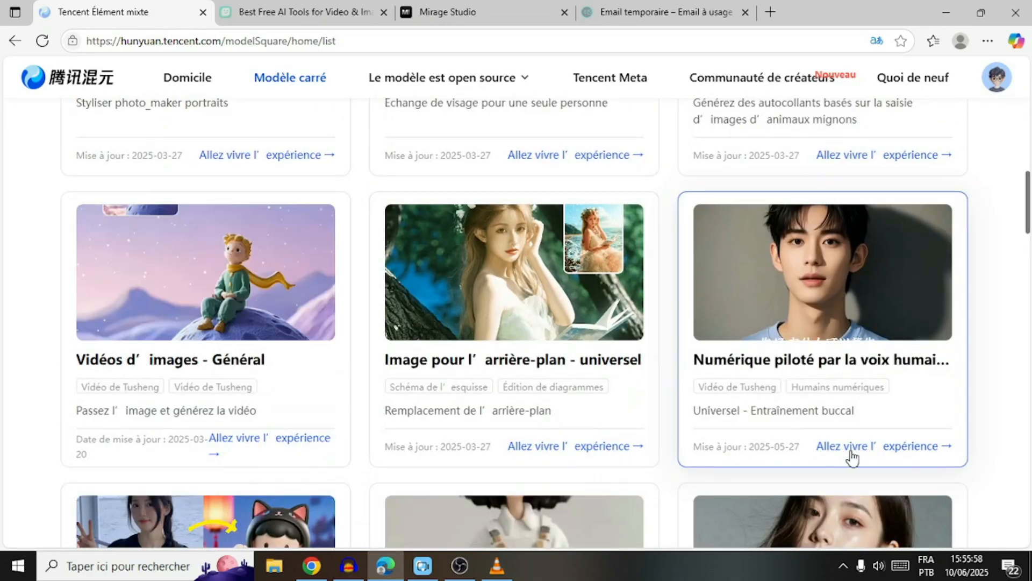
mouse_move(795, 320)
left_click(854, 449)
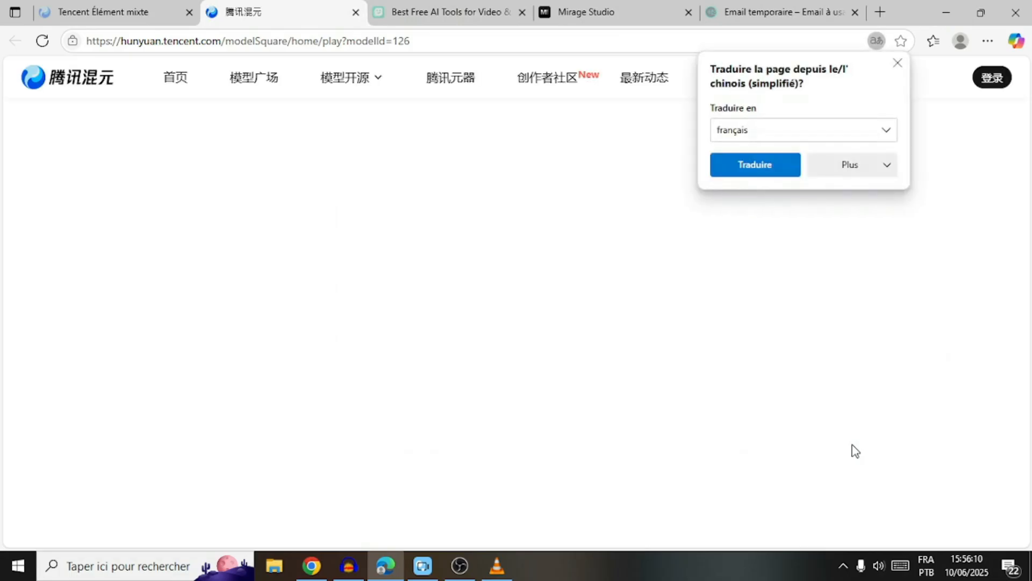
left_click(742, 173)
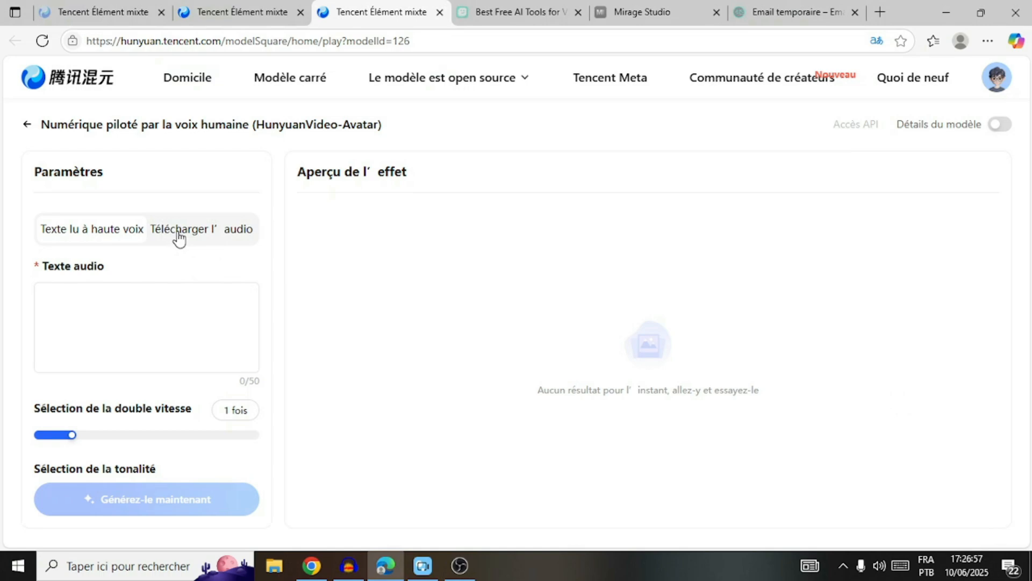
- Switch to uploaded audio, load avatar.mp3 using the all-files filter, and play it back
left_click(179, 237)
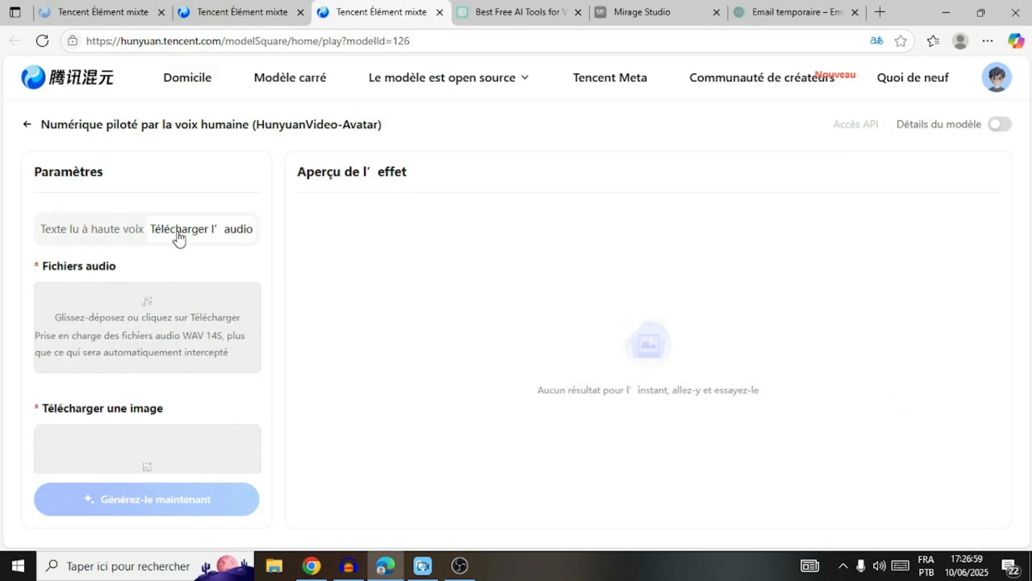
left_click(159, 329)
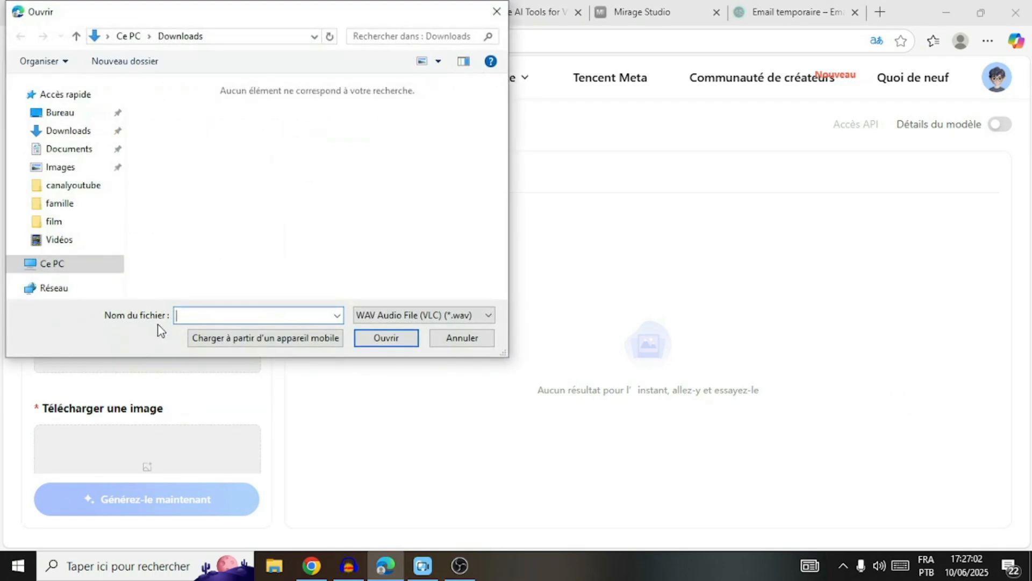
left_click(488, 316)
left_click(456, 342)
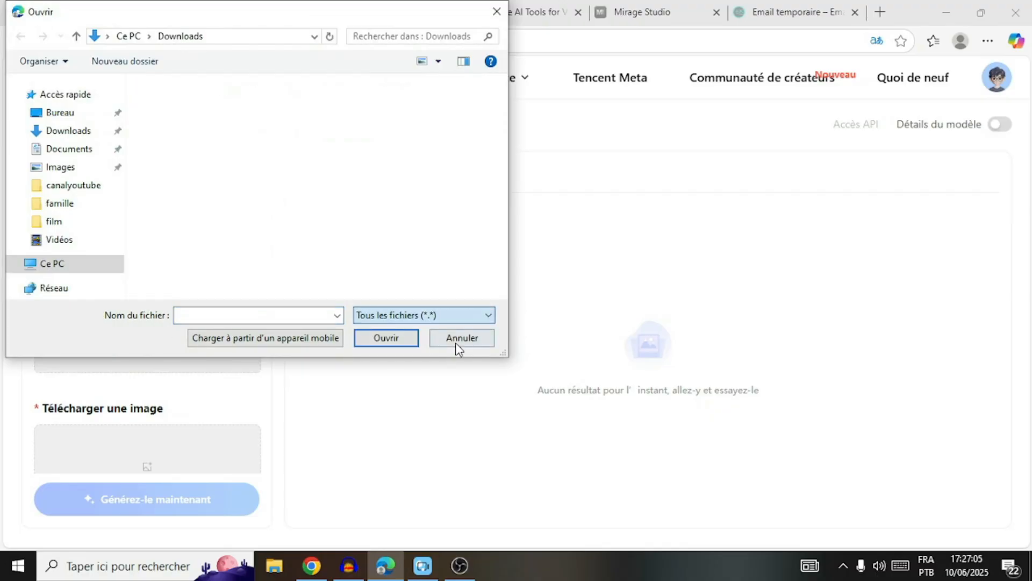
scroll(168, 257, "down", 1)
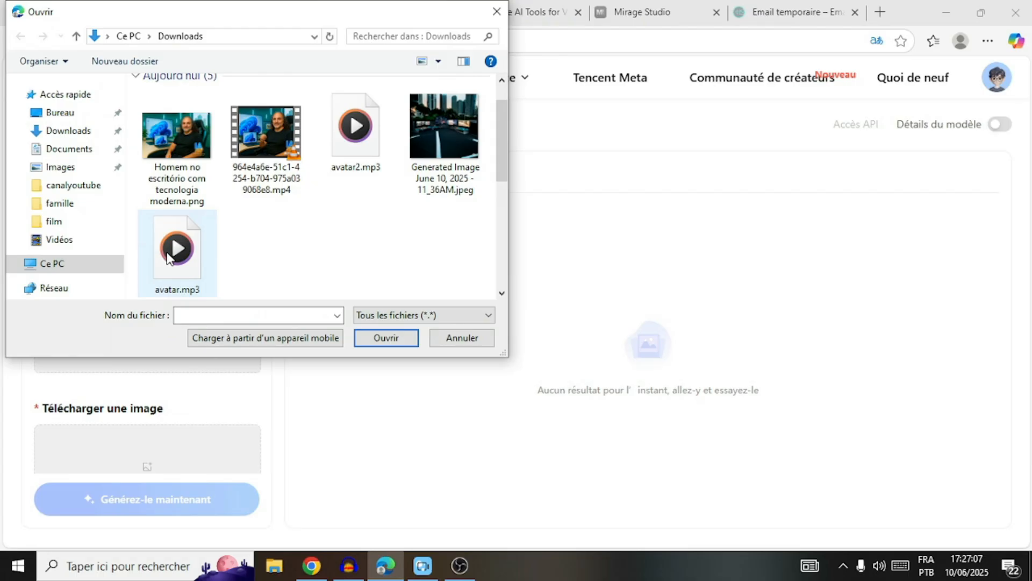
left_click(169, 252)
left_click(376, 338)
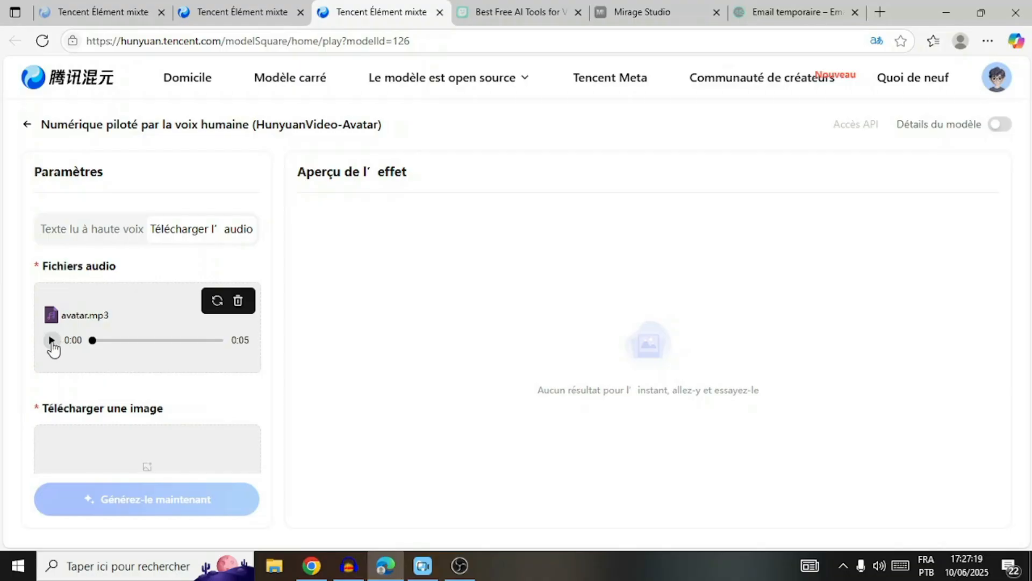
left_click(51, 340)
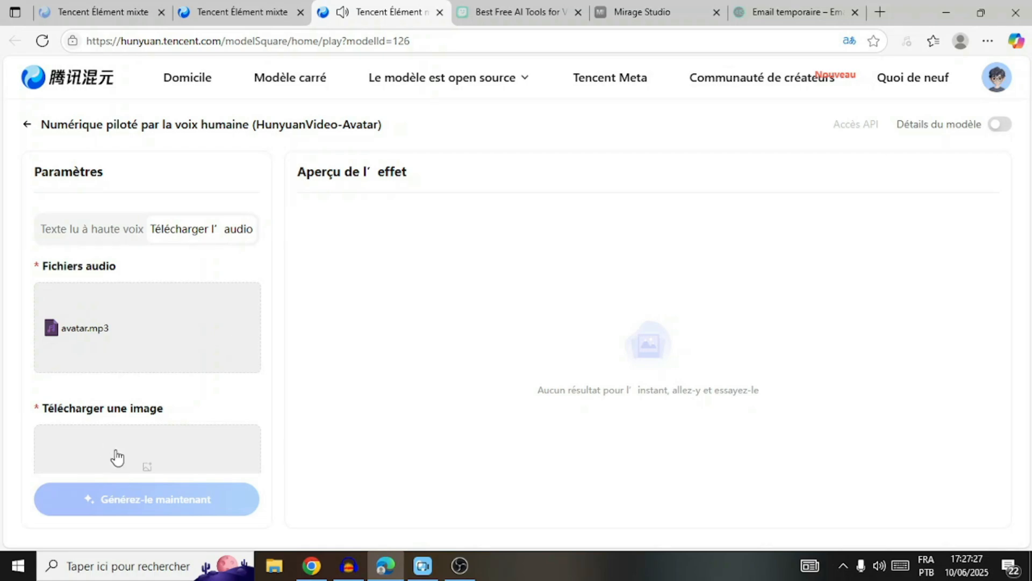
- Upload 'Homem no escritório com tecnologia moderna.png' from Downloads as the avatar image
scroll(143, 443, "down", 2)
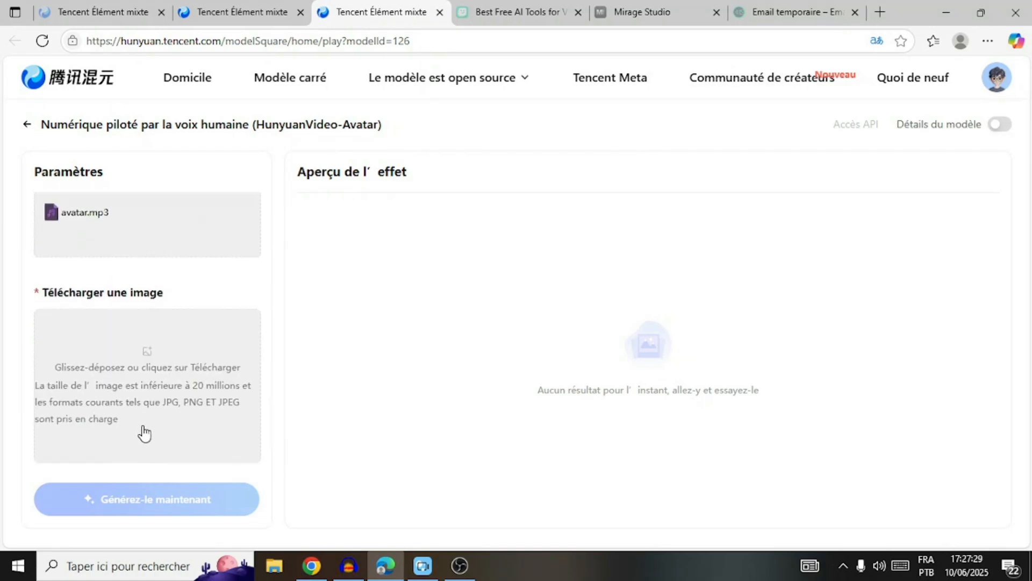
left_click(150, 363)
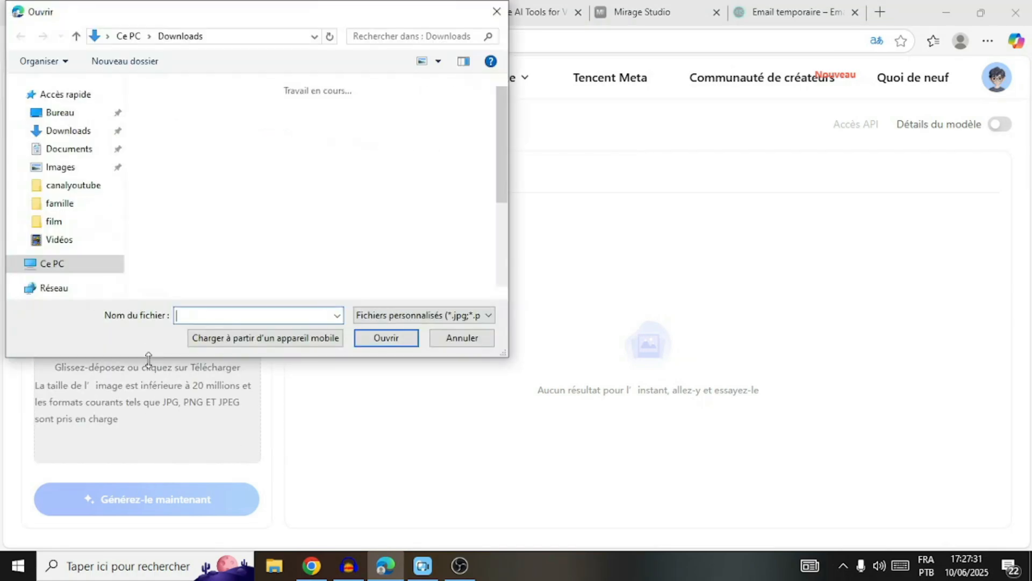
left_click(172, 173)
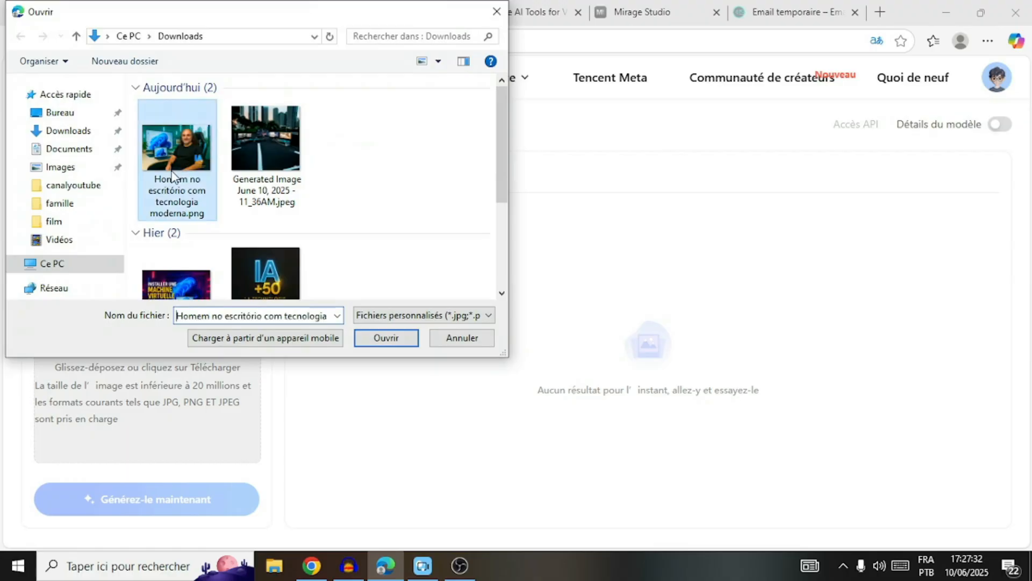
left_click(369, 340)
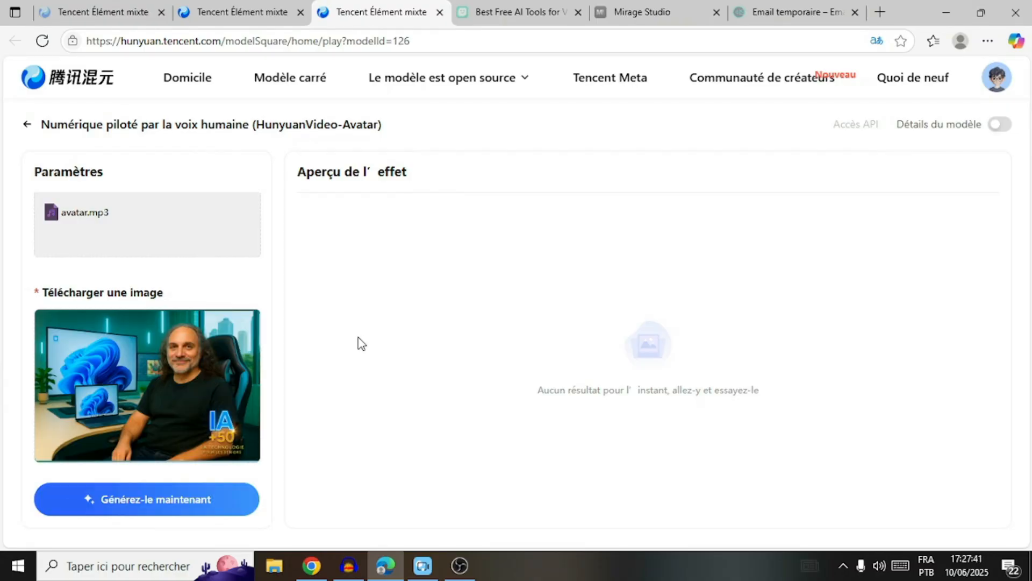
- Generate the 5-second talking video with Générez-le maintenant, then play and close the preview
left_click(159, 506)
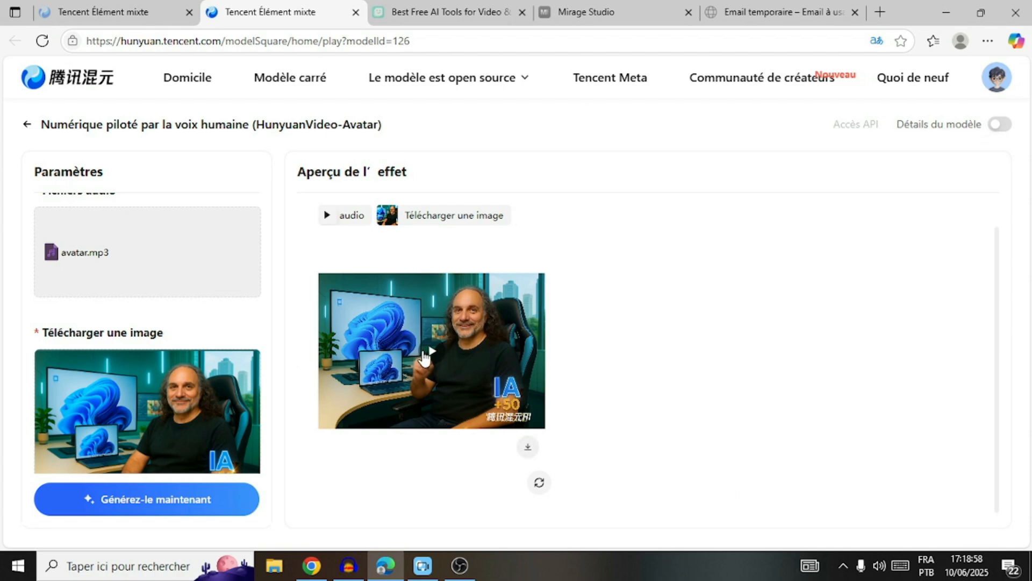
left_click(432, 355)
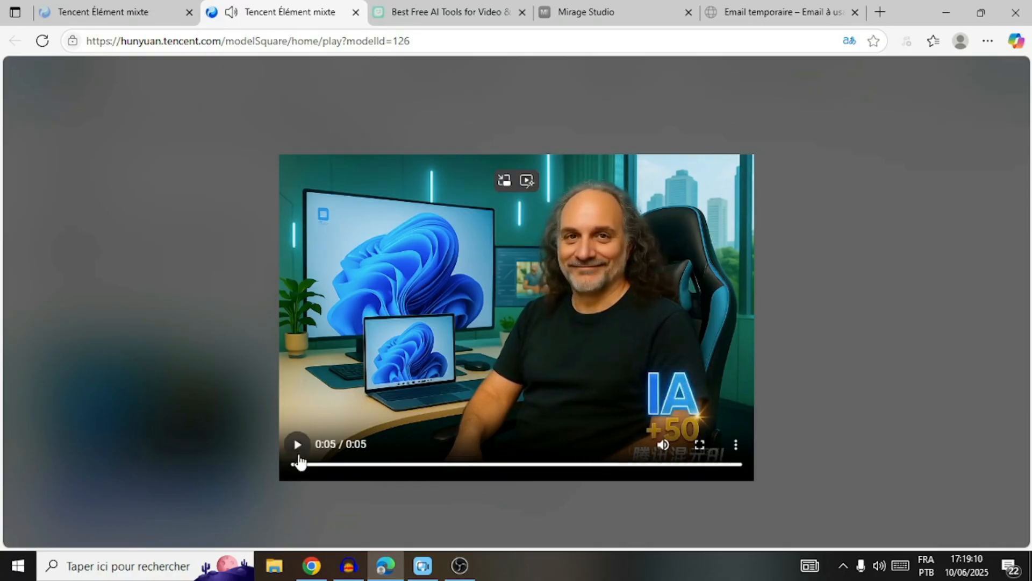
left_click(811, 401)
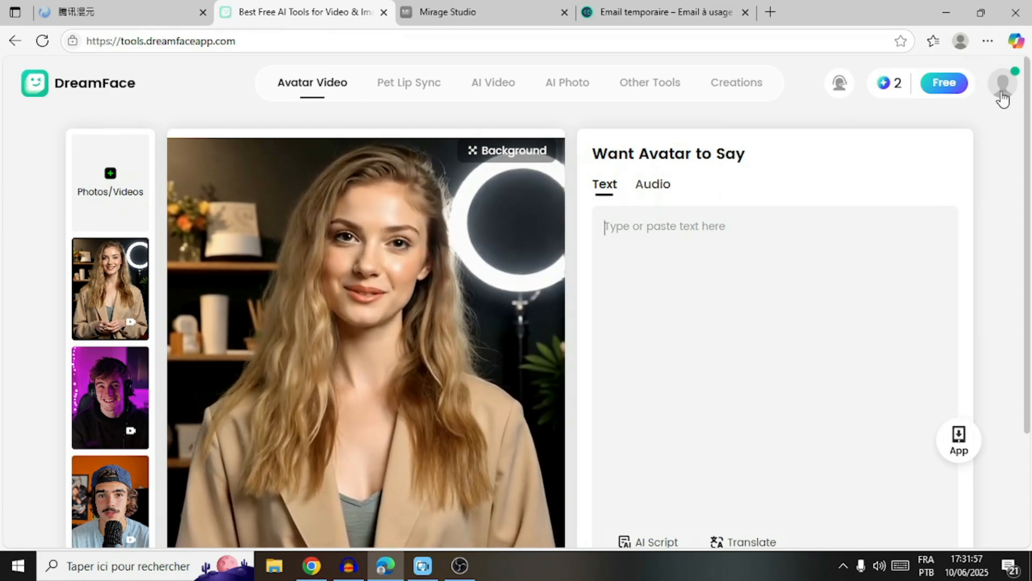
- Upload 'Homem no escritório com tecnologia moderna.png' as a DreamFace avatar photo, dismissing the guidelines notice
left_click(1003, 88)
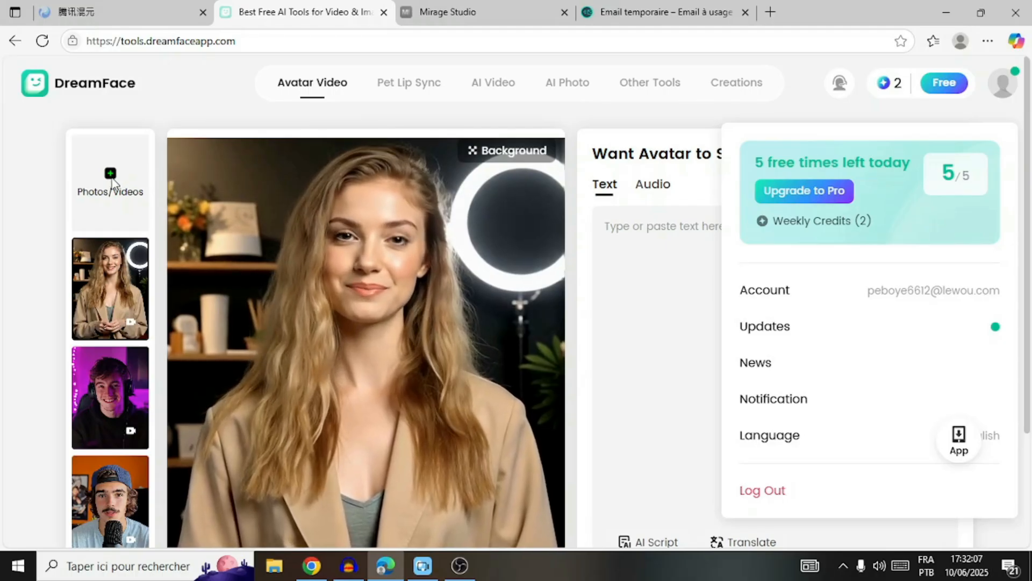
left_click(112, 180)
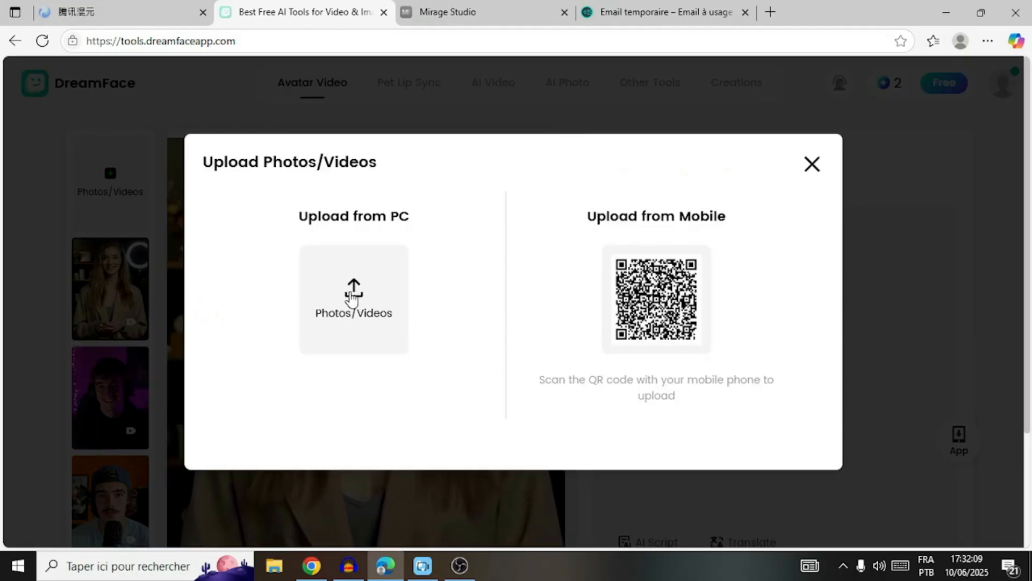
left_click(352, 298)
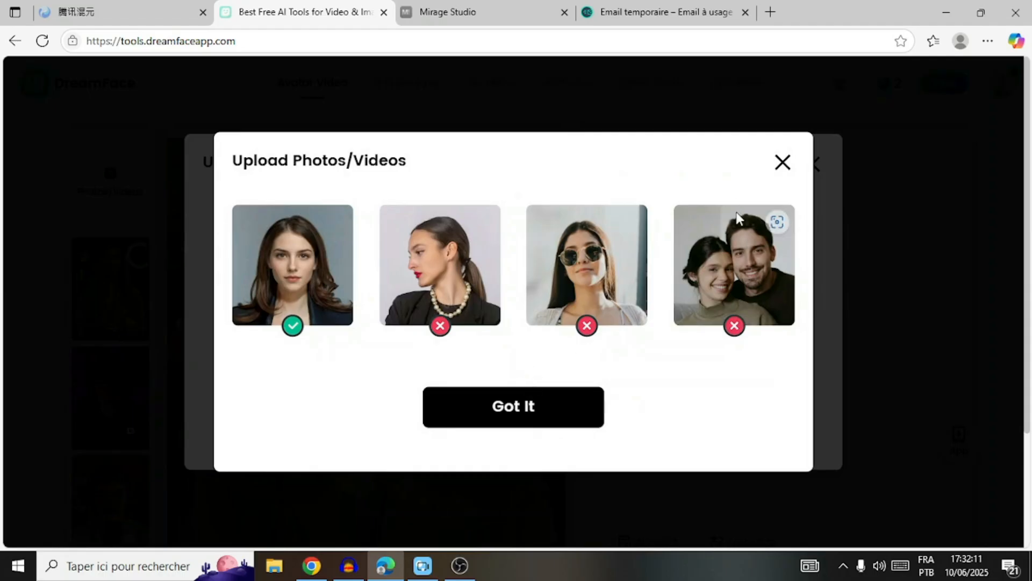
left_click(522, 421)
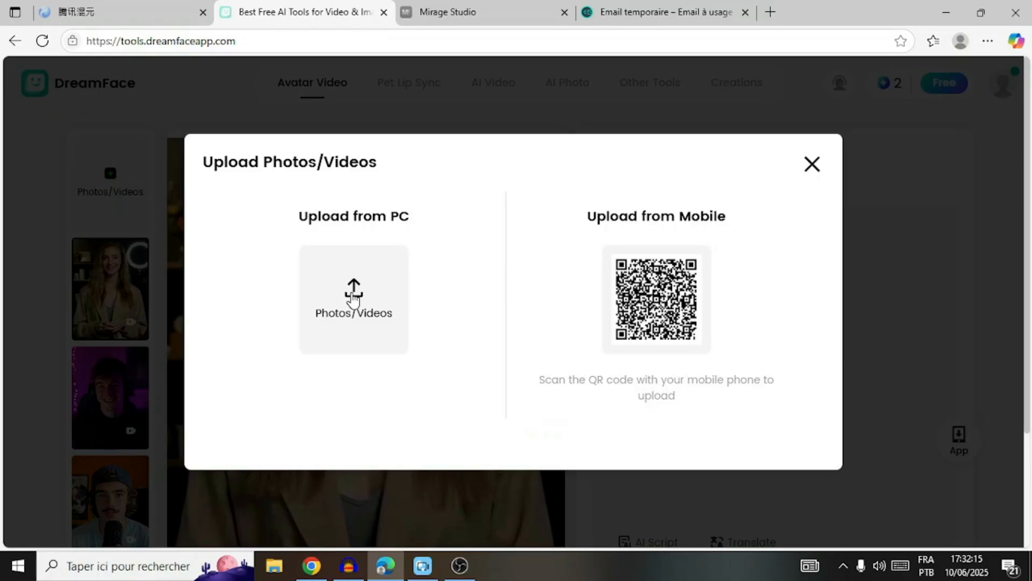
left_click(353, 299)
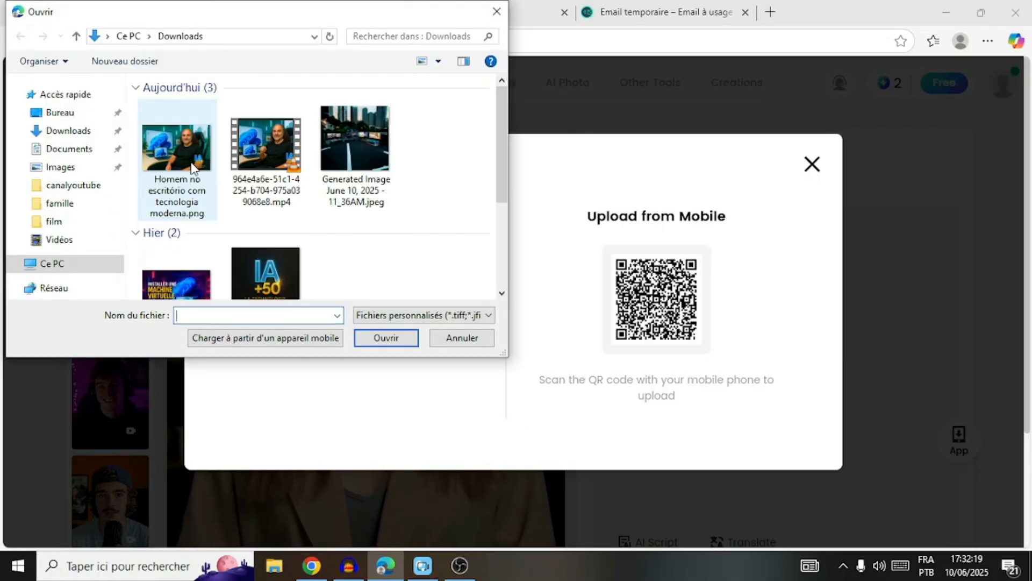
left_click(183, 161)
left_click(389, 340)
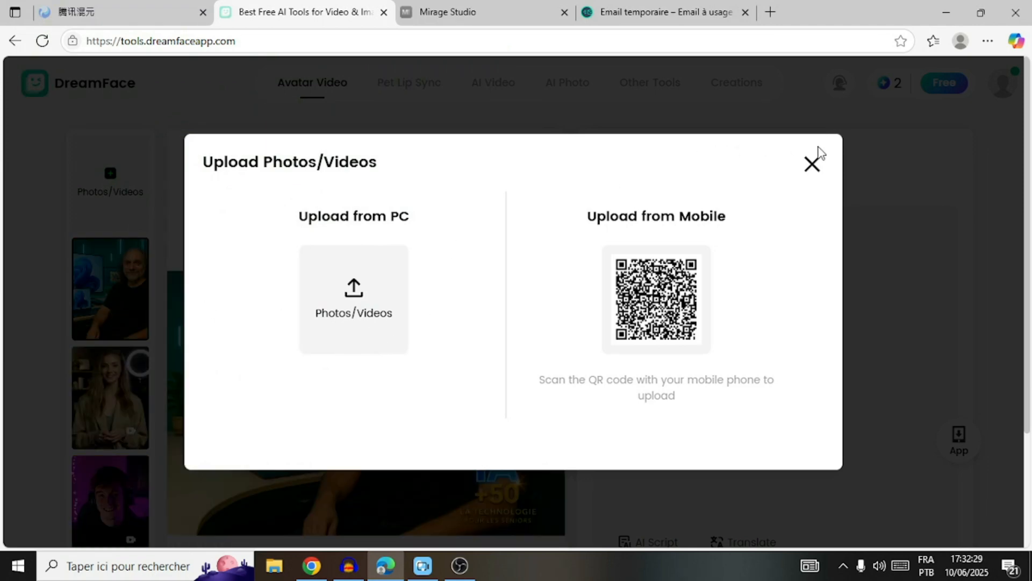
left_click(811, 165)
- Attach the 5.3-second avatar.mp3 as the avatar's speech in the Audio tab and play it back
scroll(734, 287, "down", 3)
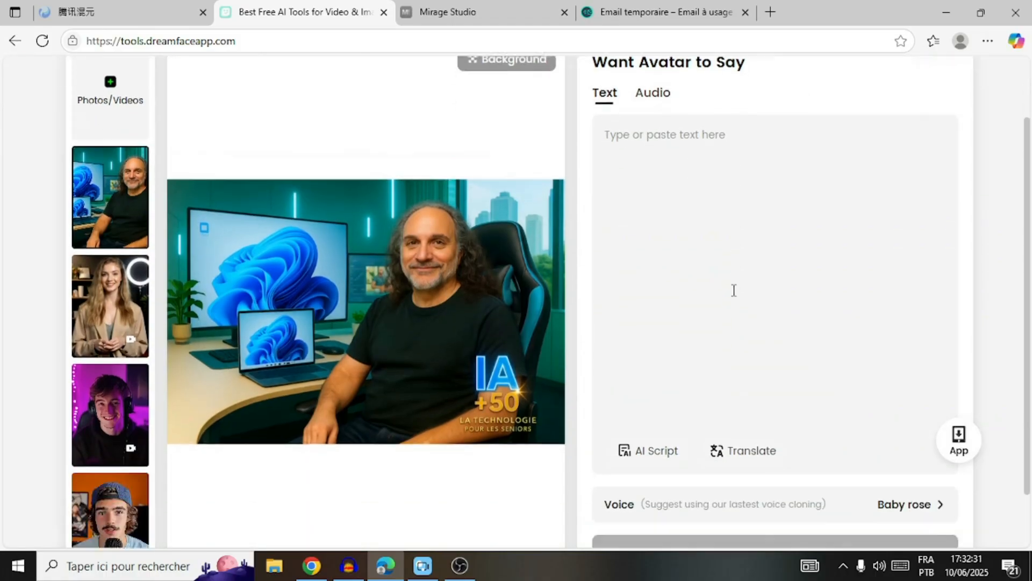
scroll(740, 402, "up", 2)
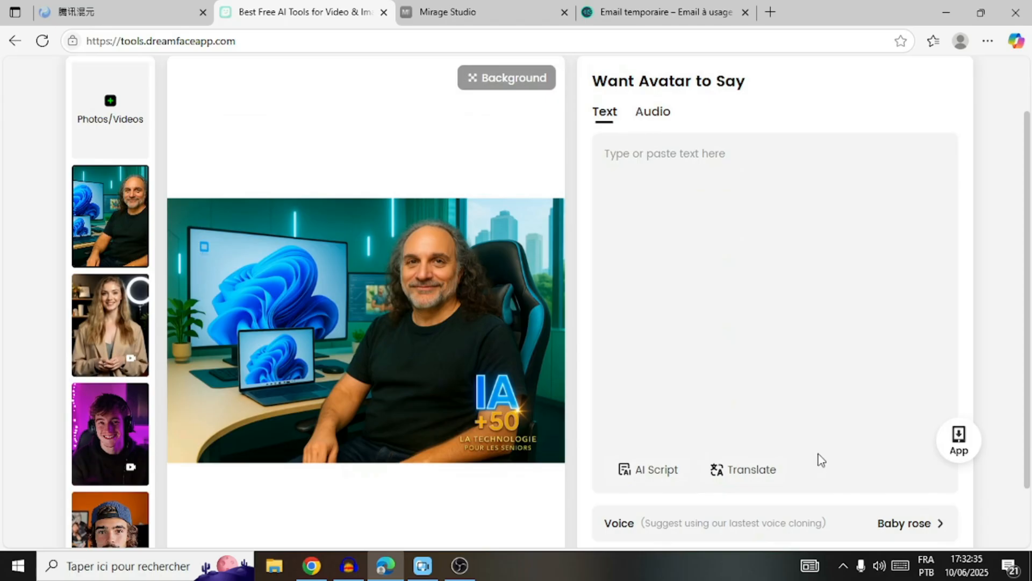
left_click(649, 115)
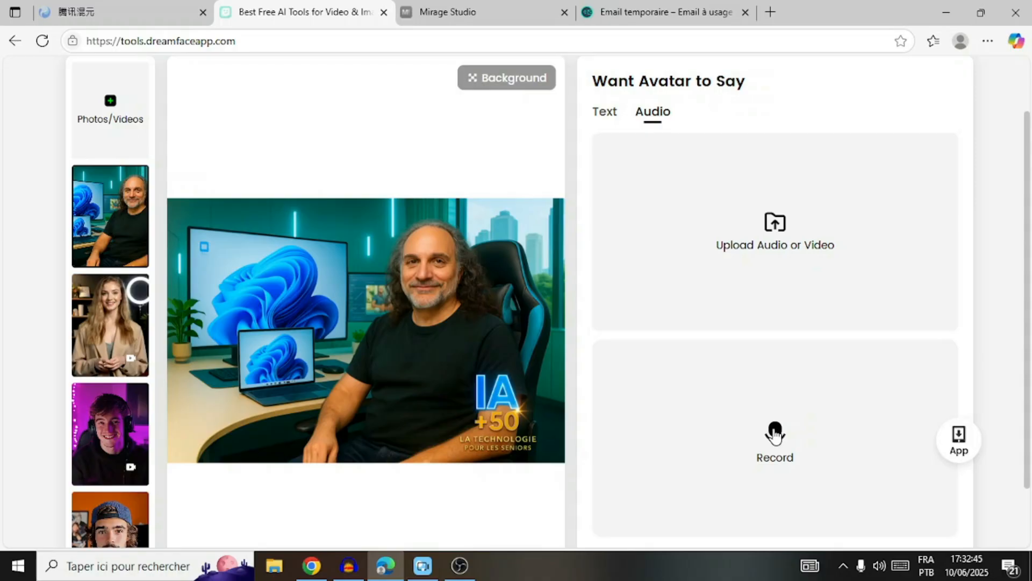
left_click(773, 237)
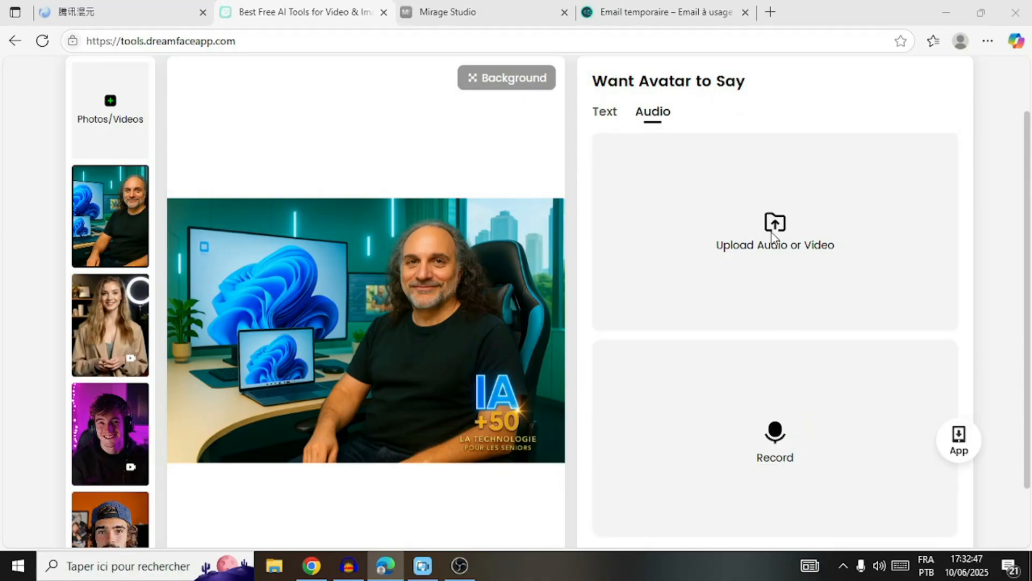
left_click(366, 154)
left_click(387, 339)
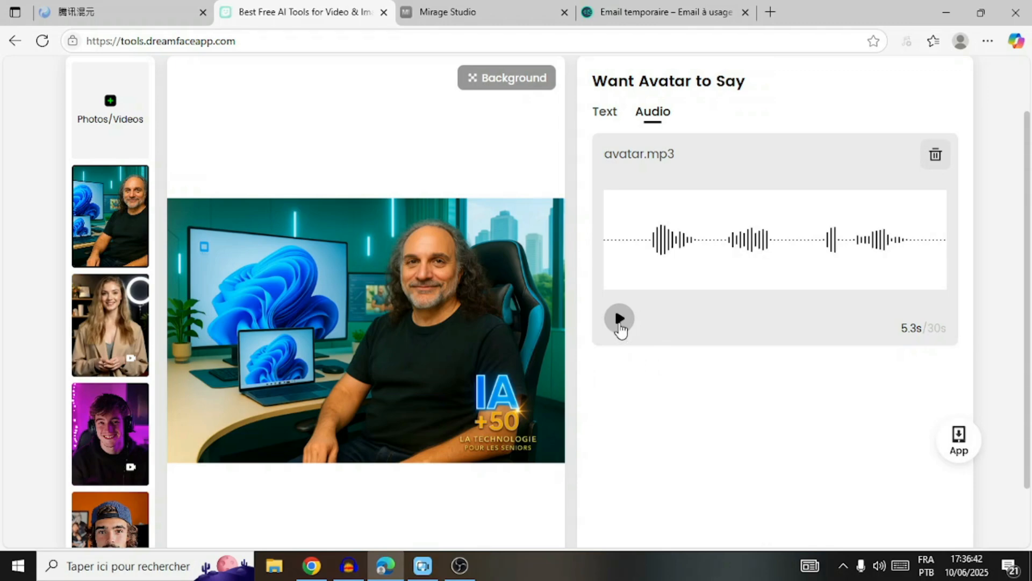
left_click(619, 319)
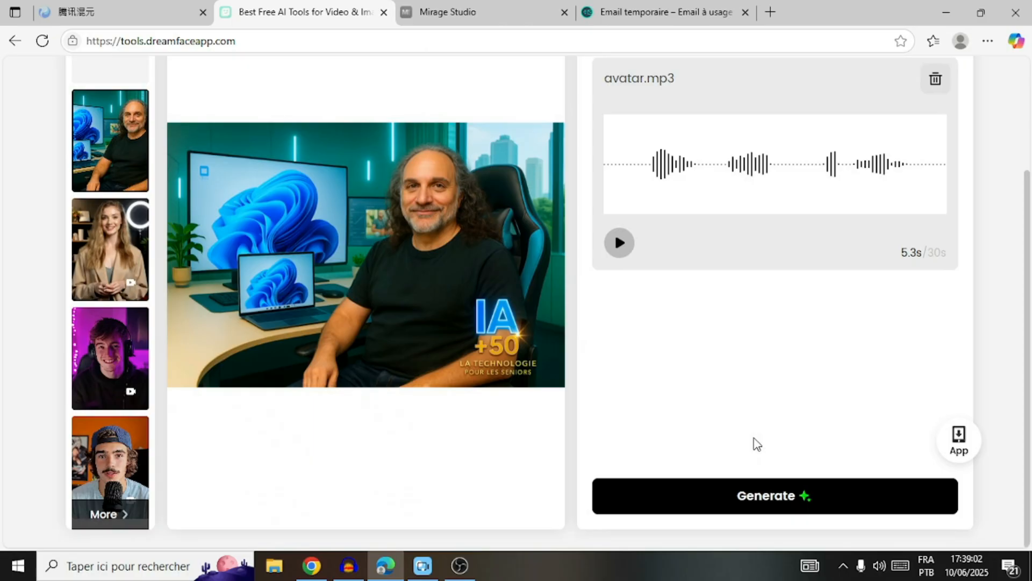
- Generate the talking video, then open and play the avatar.mp3 video from Completed creations
left_click(750, 495)
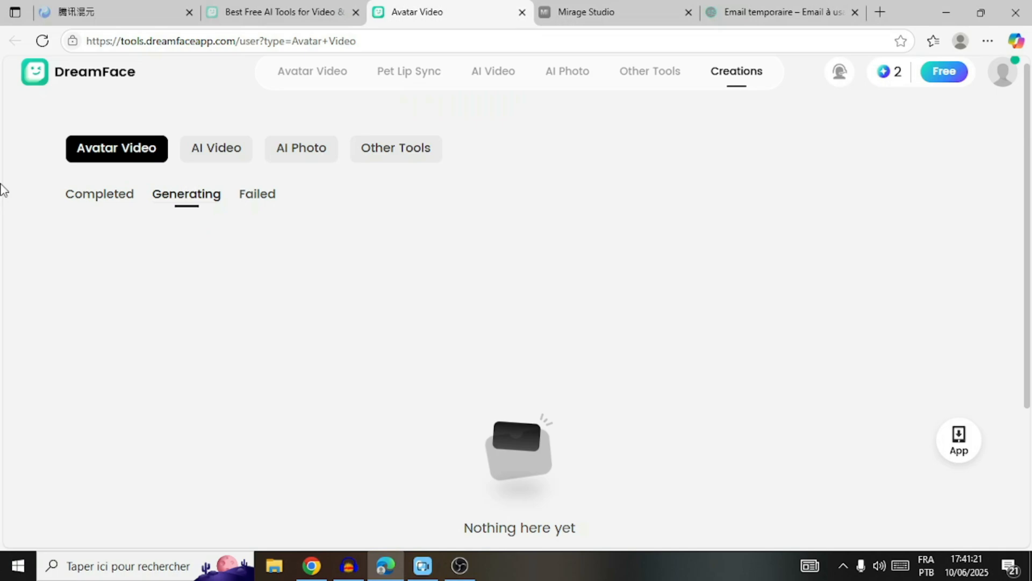
left_click(88, 199)
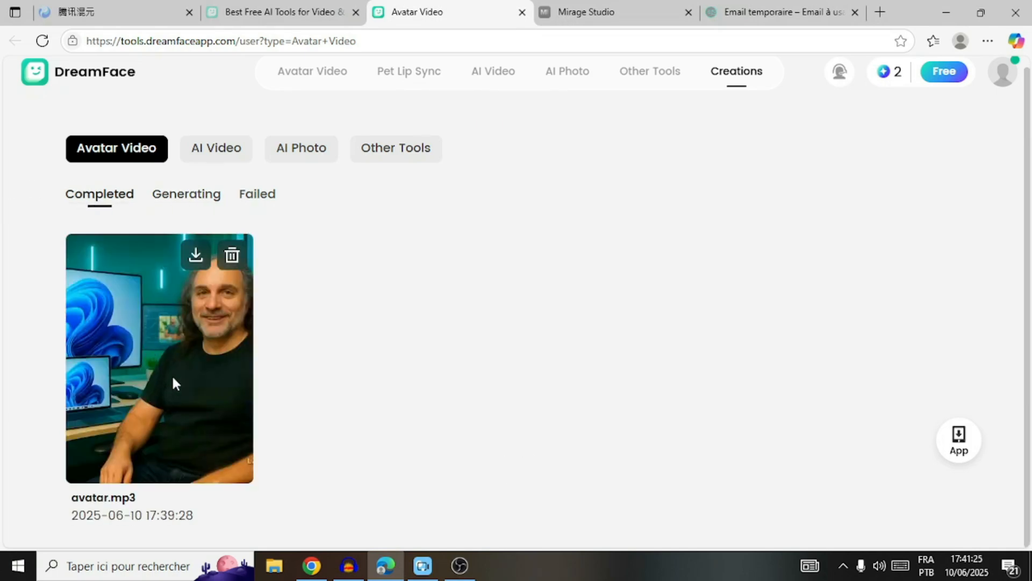
left_click(166, 364)
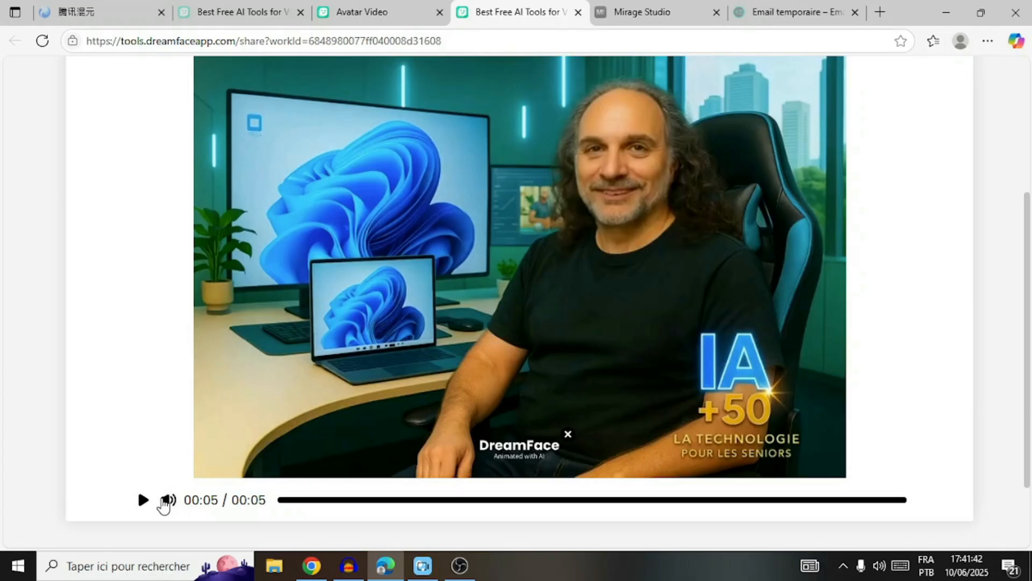
left_click(142, 500)
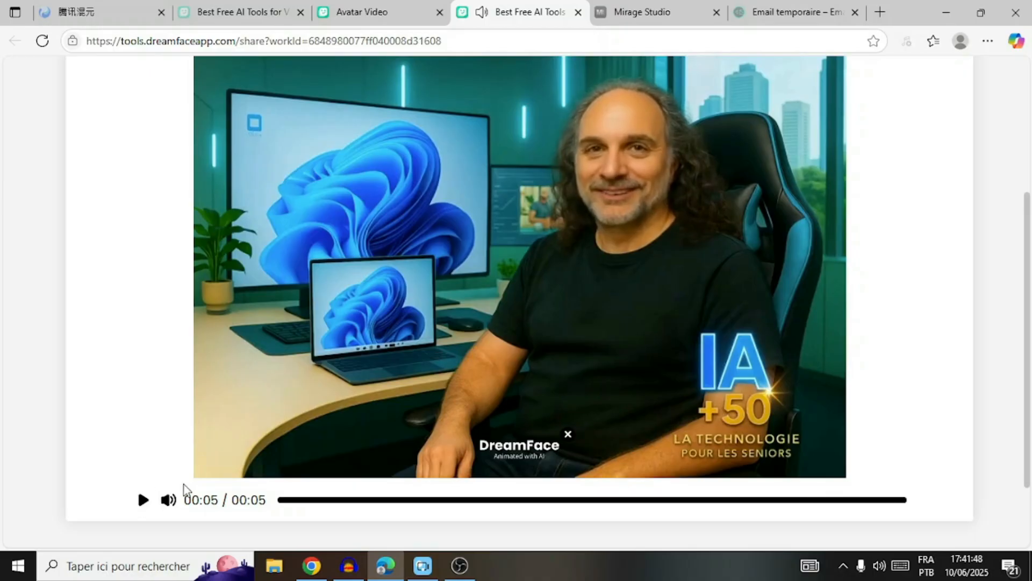
scroll(505, 430, "up", 5)
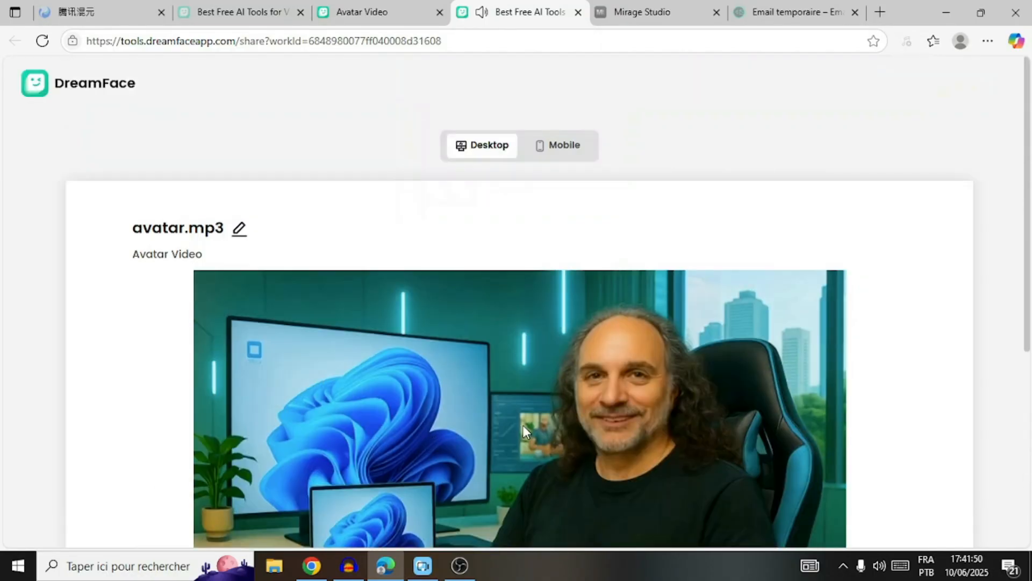
scroll(486, 396, "down", 5)
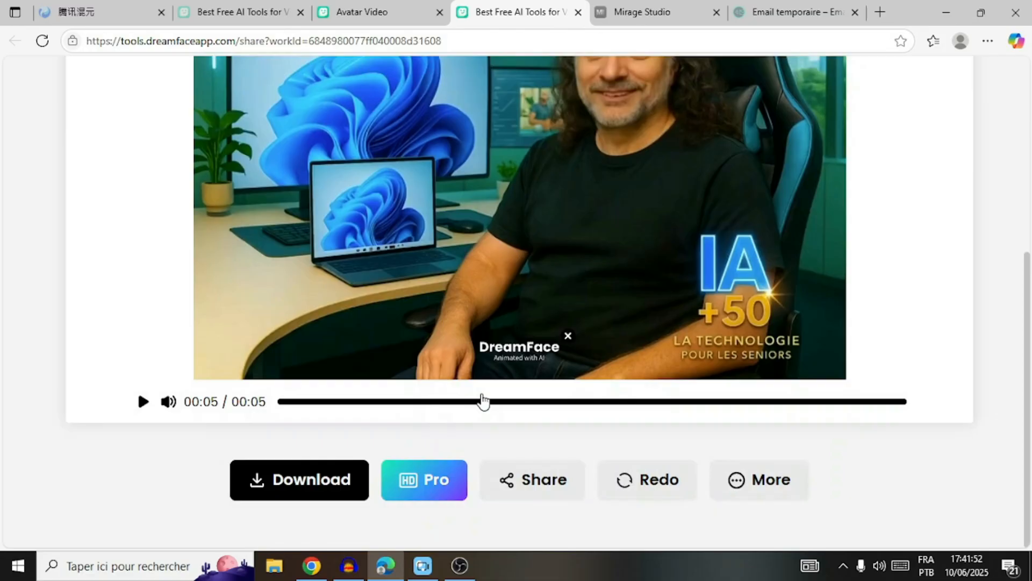
- Download the finished 5-second talking-avatar video
left_click(318, 488)
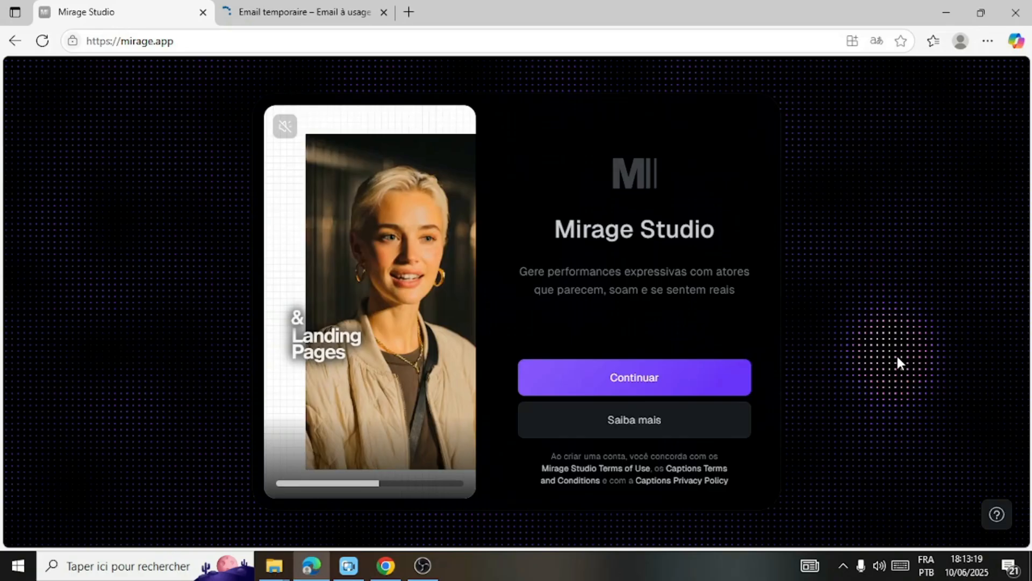
- Continue to Mirage Studio sign-in and paste the copied temporary e-mail address into the Email field
left_click(613, 380)
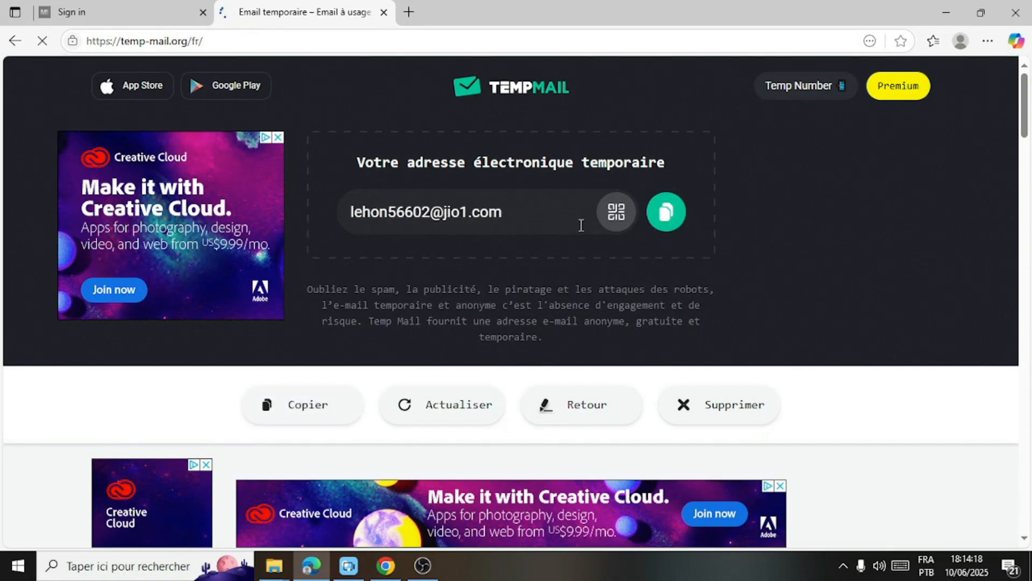
left_click(672, 217)
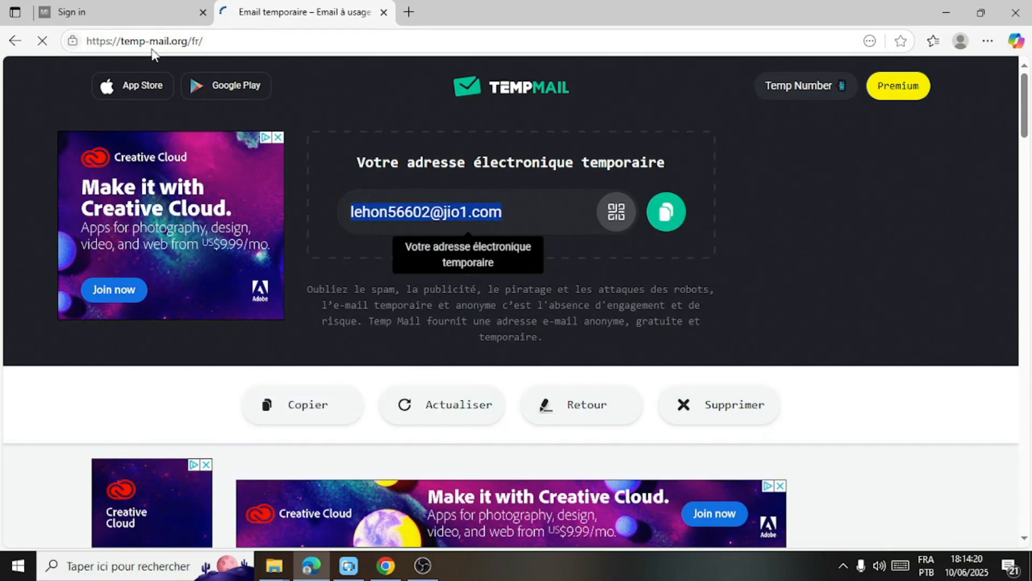
left_click(106, 26)
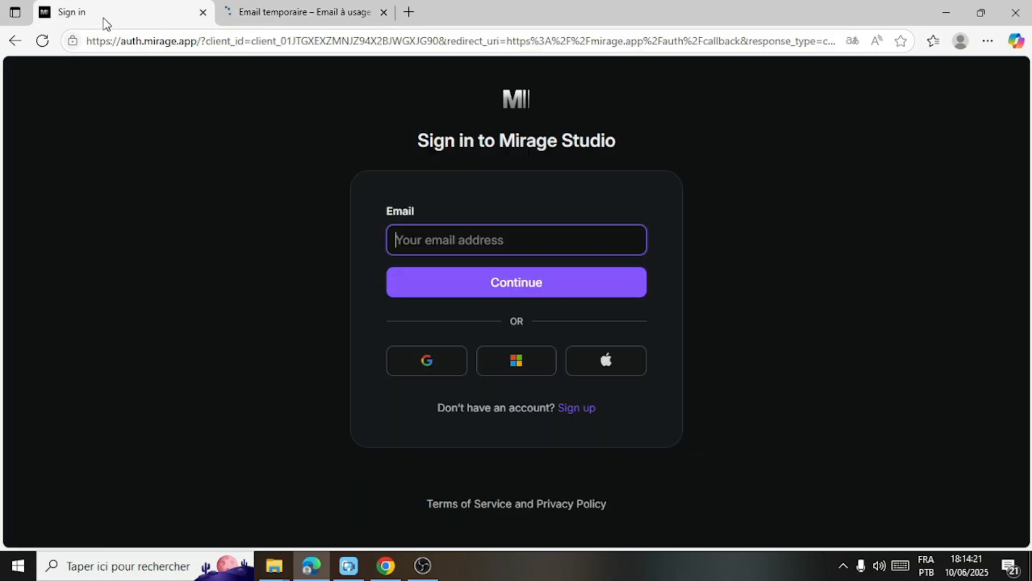
right_click(467, 246)
left_click(505, 362)
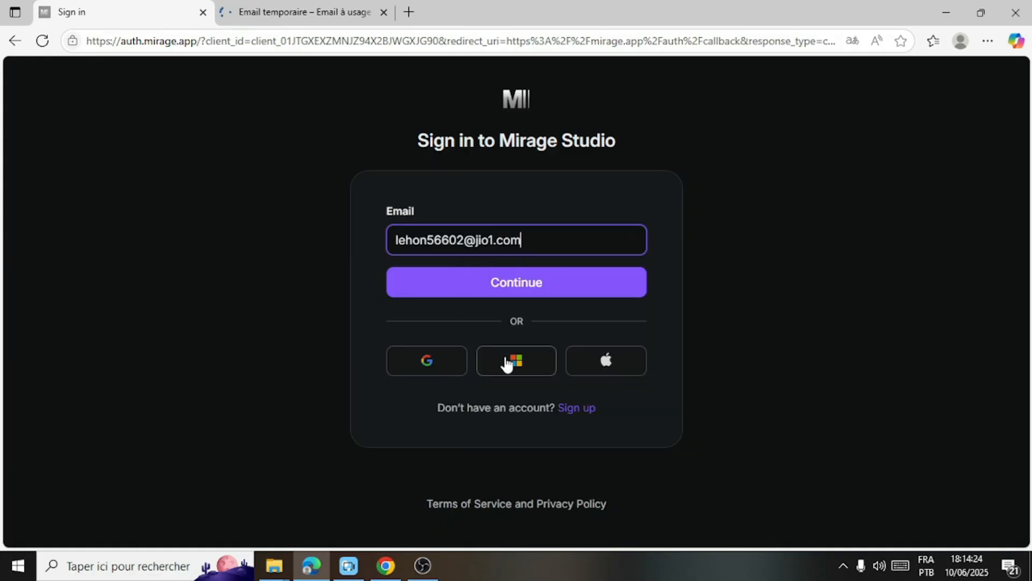
- Request a sign-in code, then refresh Temp Mail until the Mirage Studio sign-up message arrives and open it
left_click(475, 287)
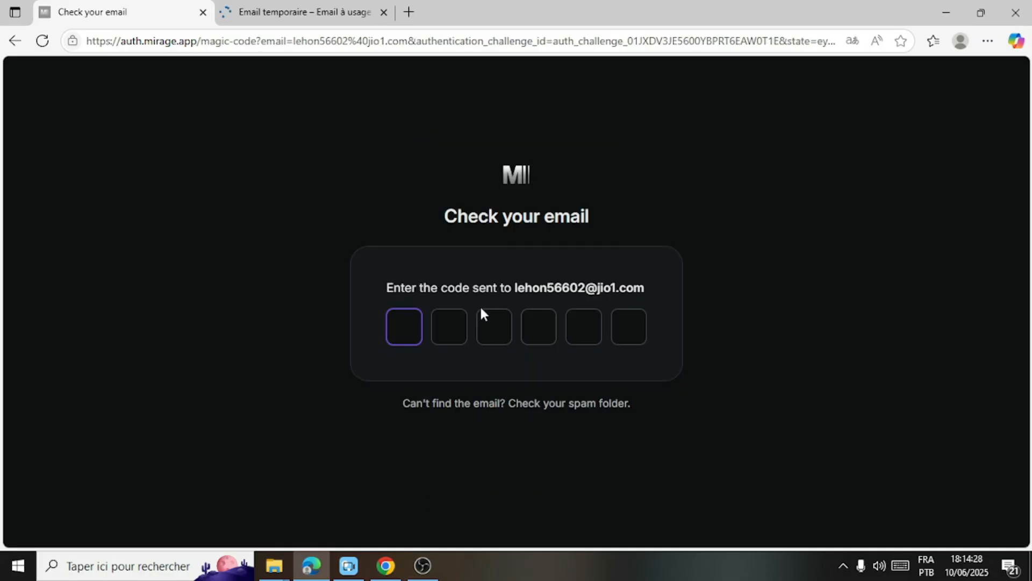
left_click(300, 20)
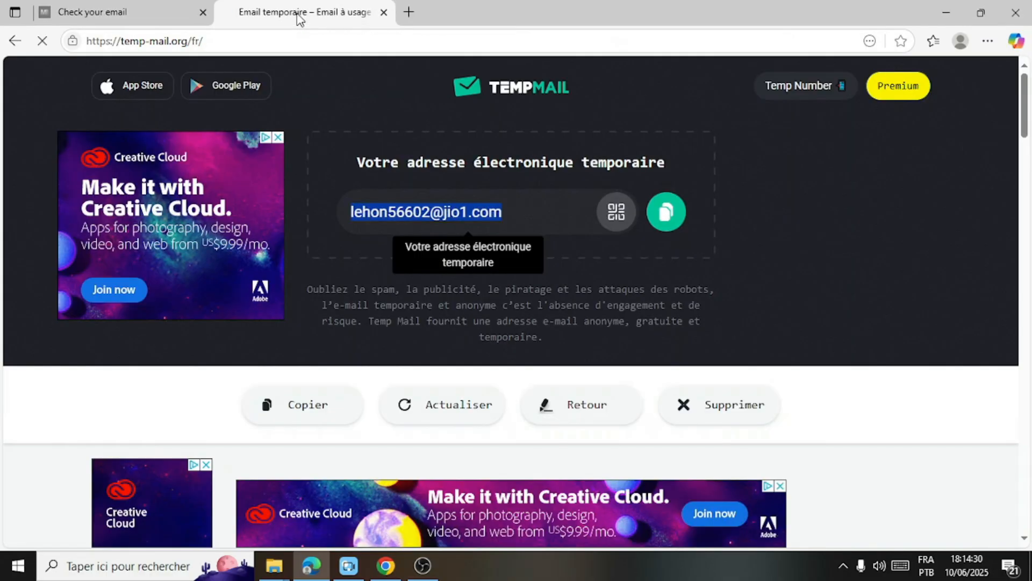
left_click(444, 416)
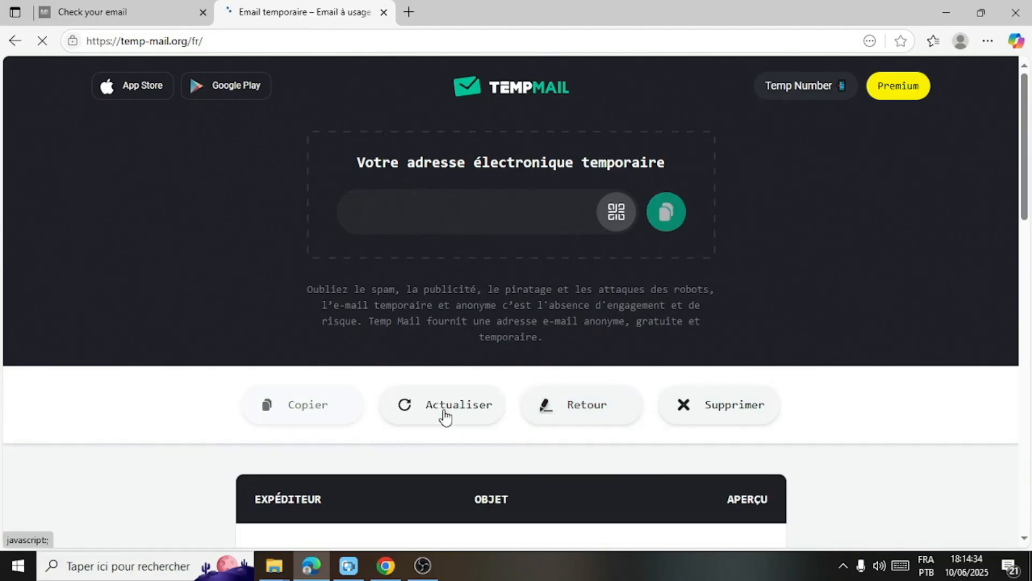
scroll(444, 411, "down", 4)
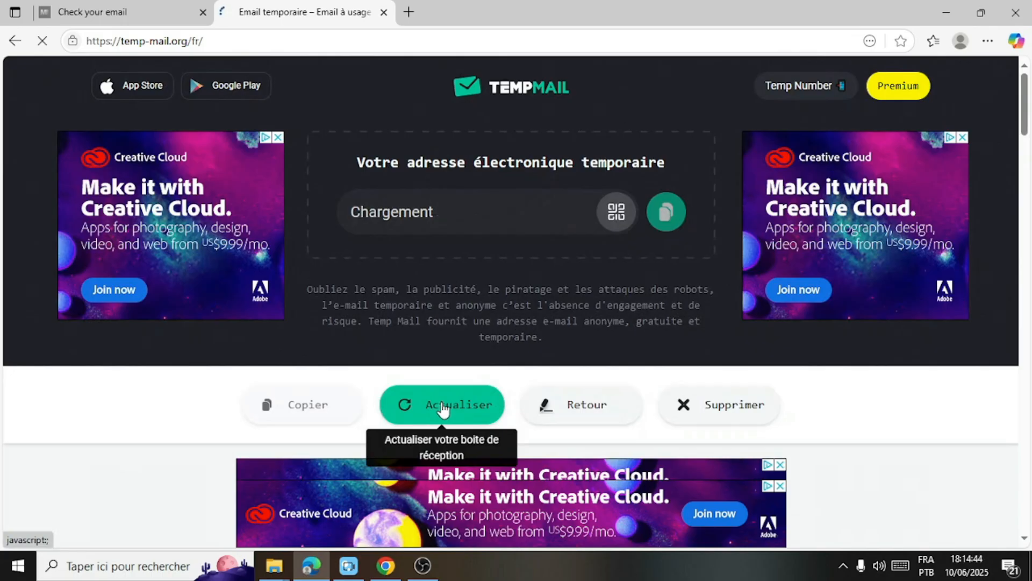
left_click(442, 406)
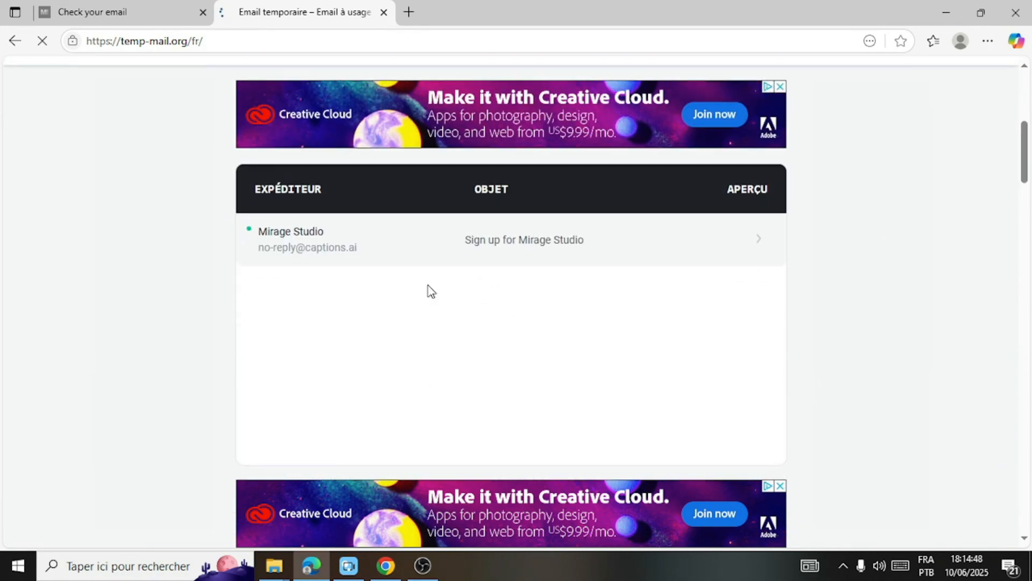
left_click(501, 243)
- Enter the one-time code from the e-mail and accept the terms to get into Mirage Studio
scroll(469, 353, "down", 2)
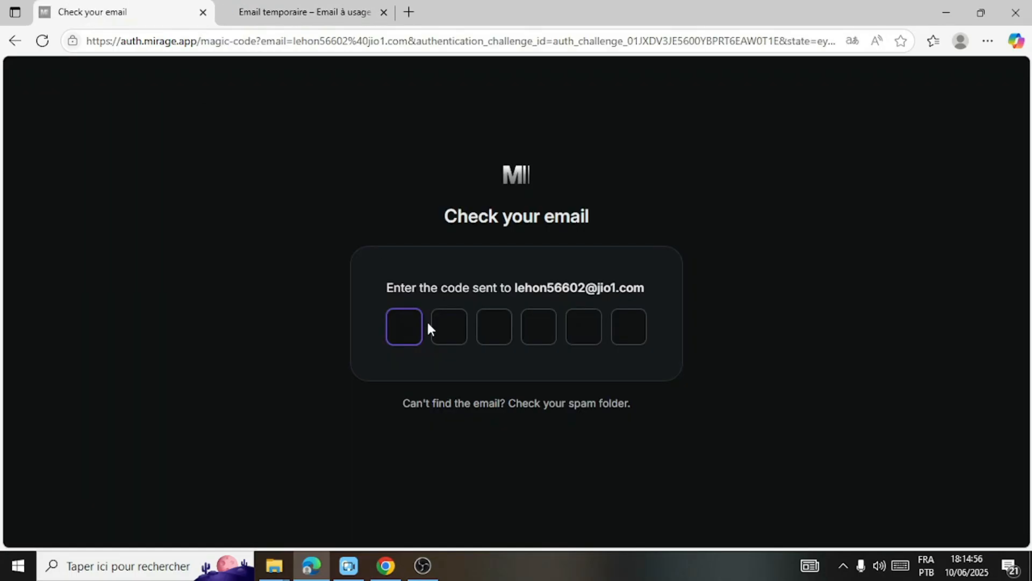
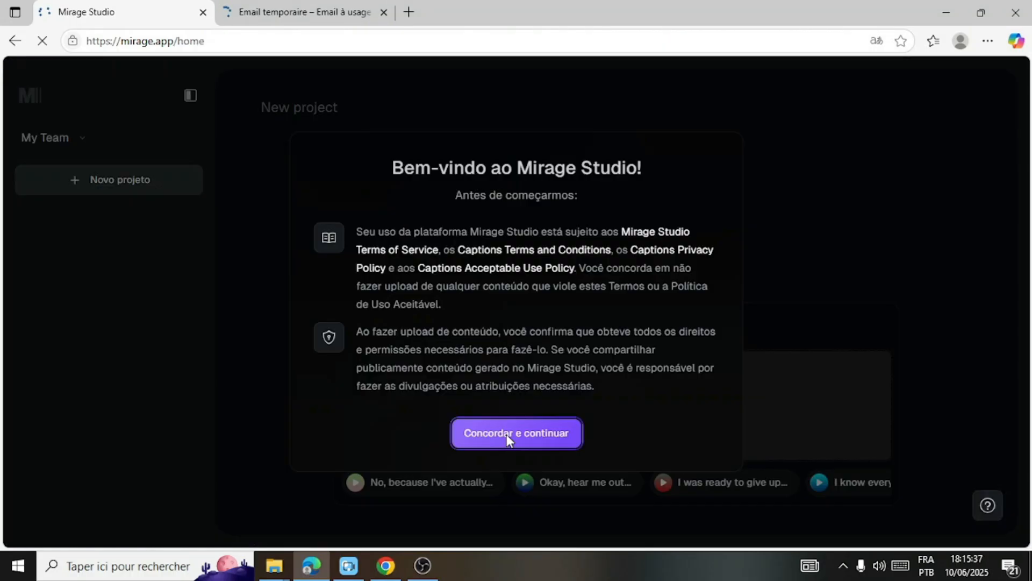
left_click(506, 434)
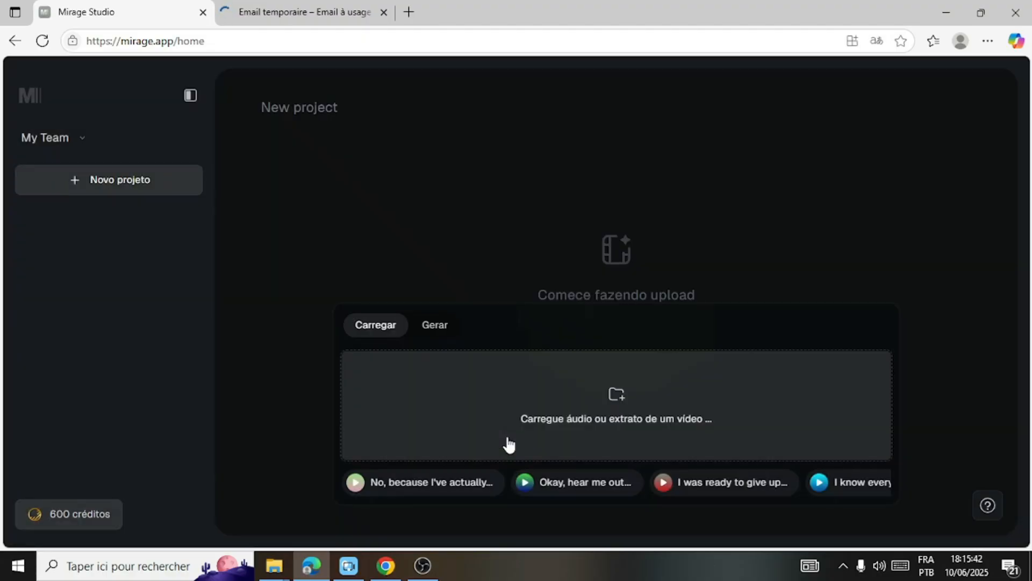
- Upload avatar.mp3 as the project audio and continue so it is transcribed into two lines
left_click(623, 404)
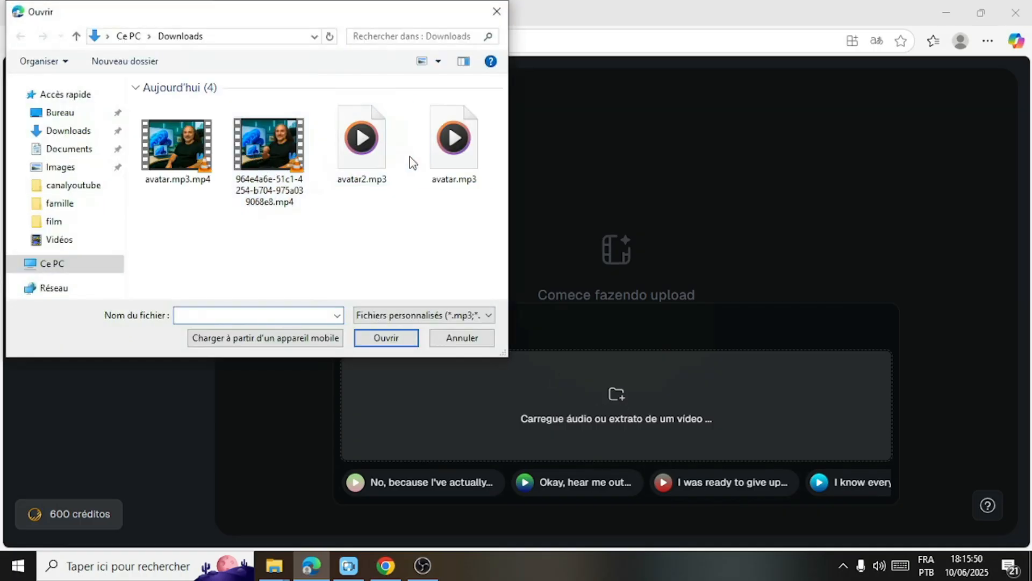
left_click(444, 164)
left_click(376, 341)
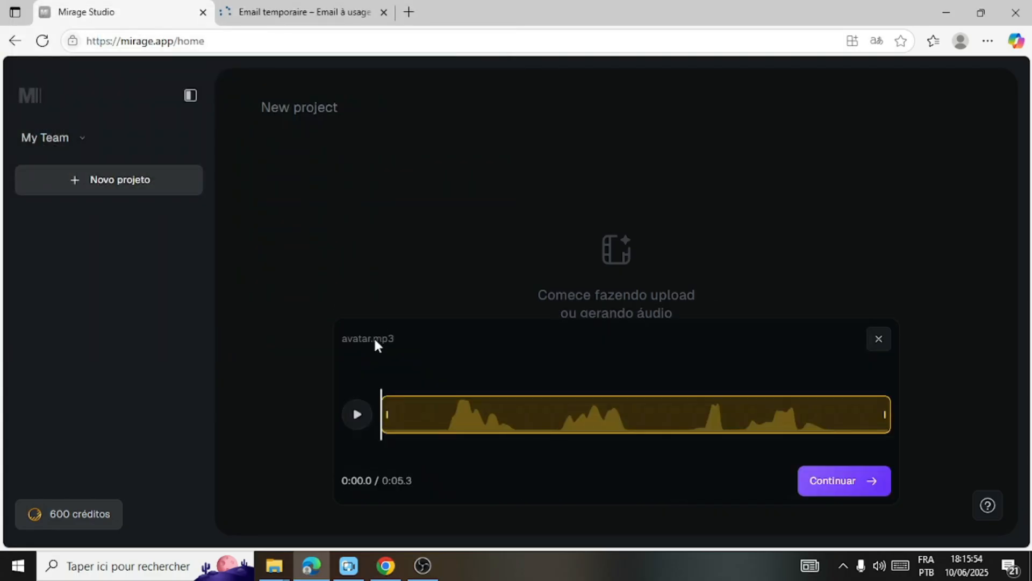
left_click(840, 492)
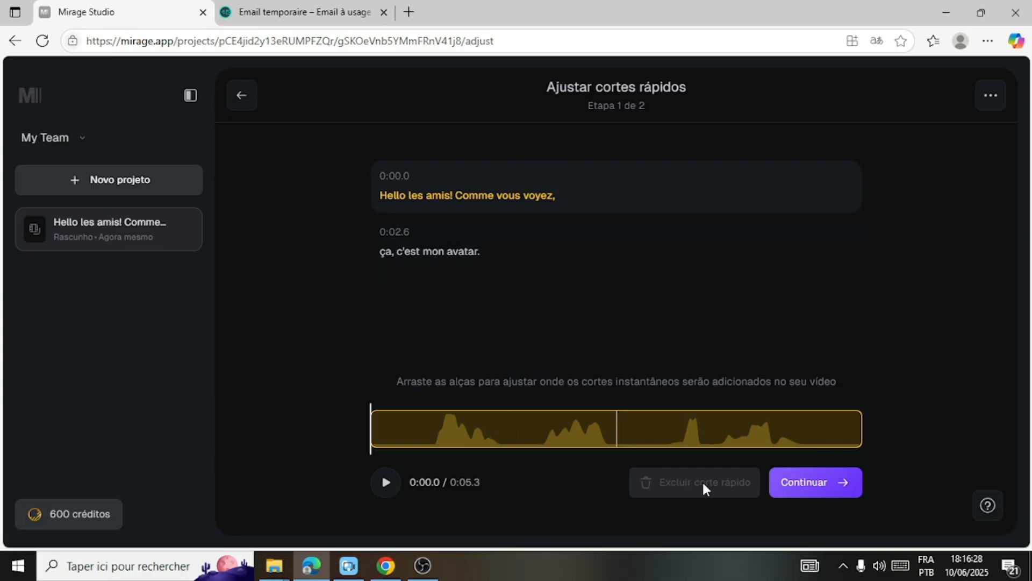
- Move on to Audições de atores, browse the actor library, and start a Novo ator upload
left_click(805, 481)
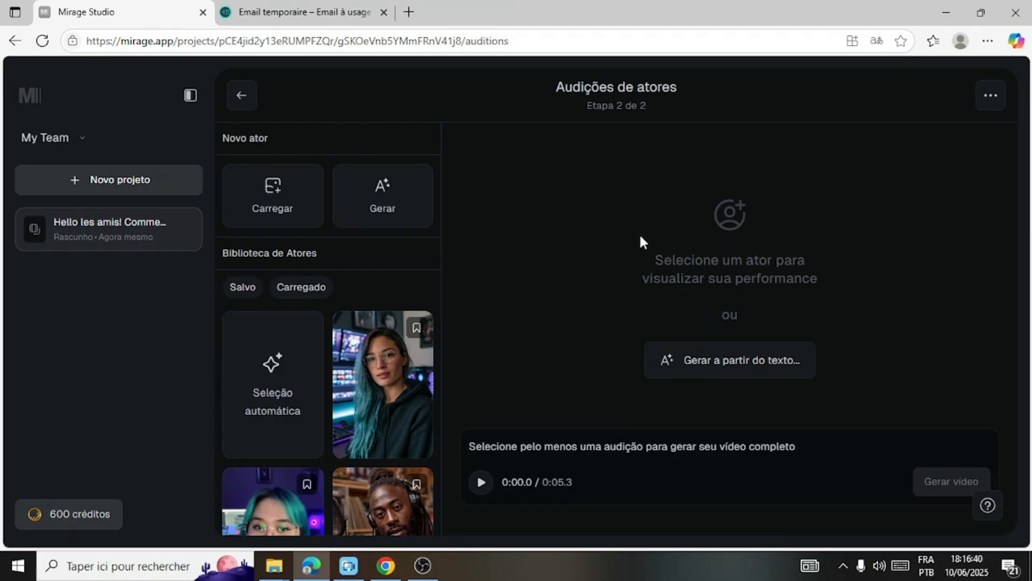
scroll(359, 401, "down", 10)
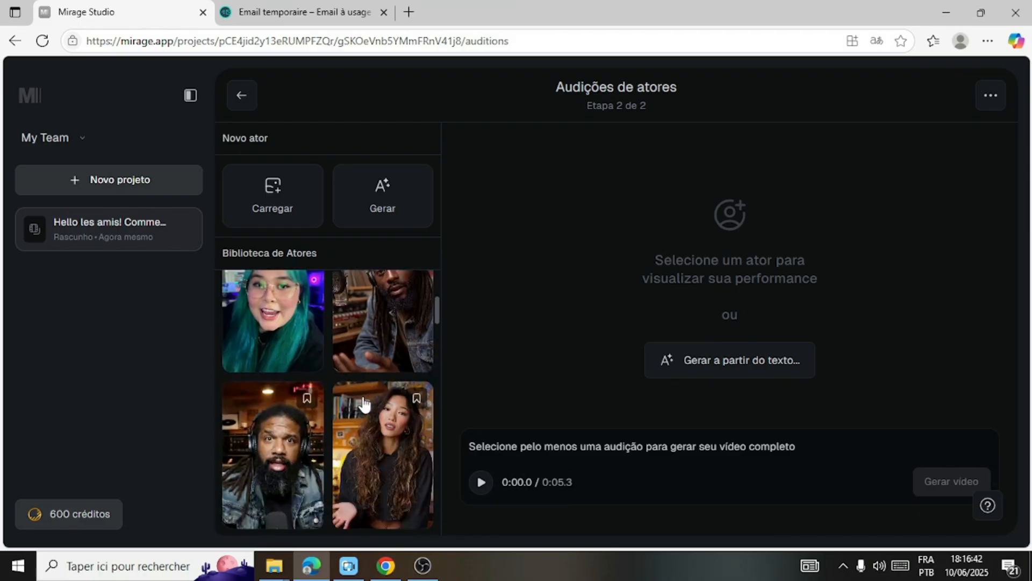
scroll(359, 399, "down", 10)
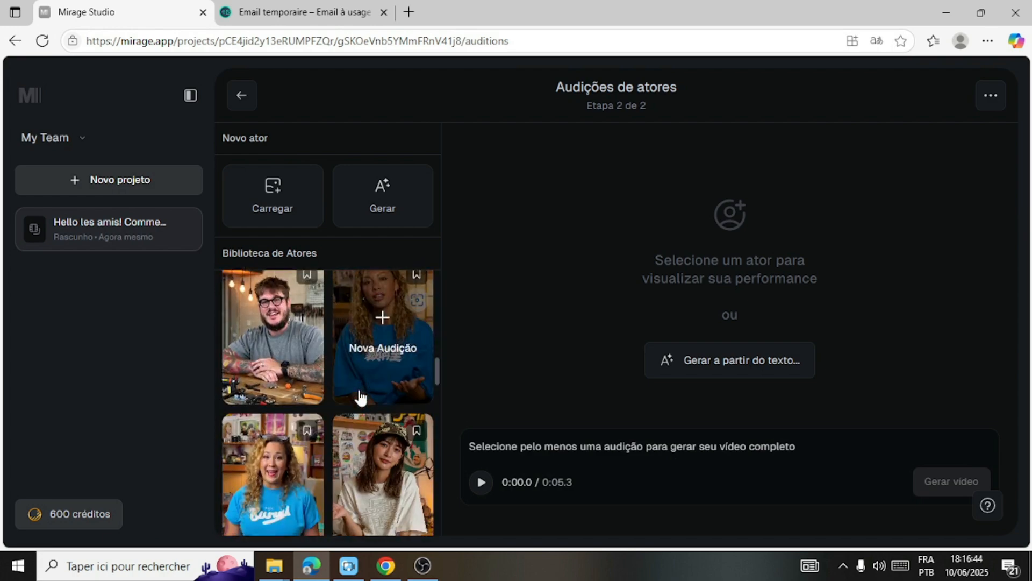
scroll(356, 398, "down", 10)
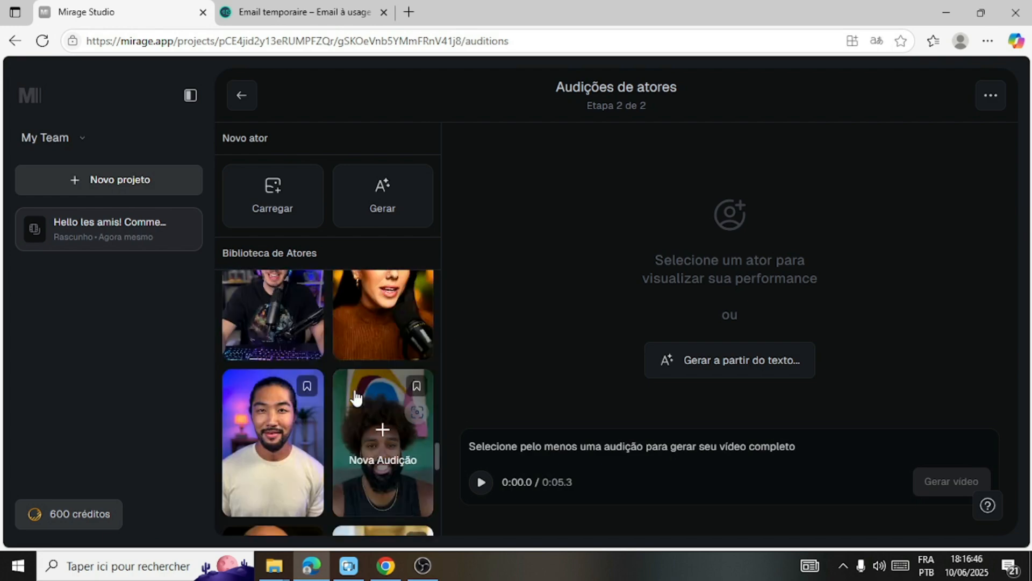
scroll(355, 398, "up", 20)
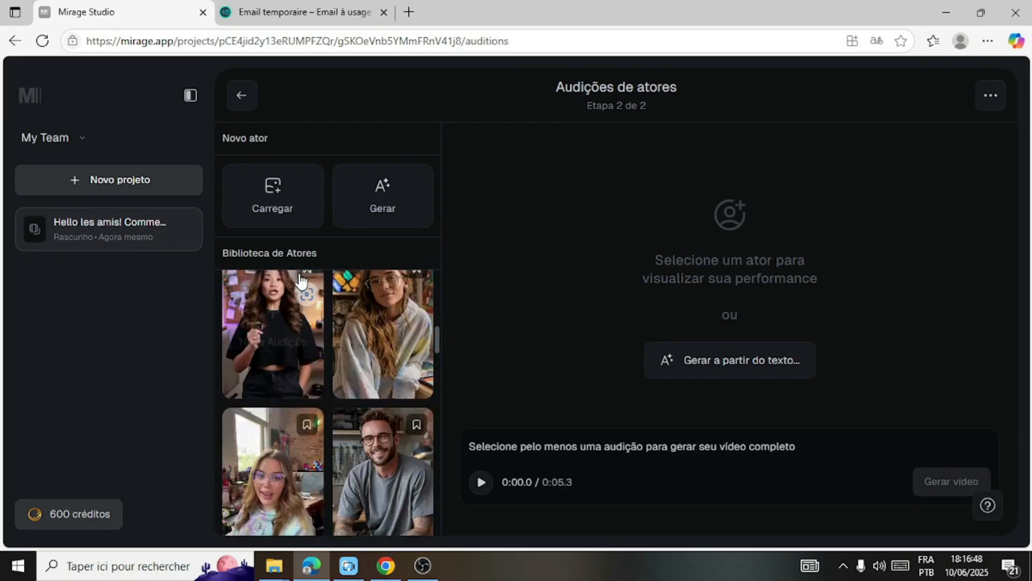
left_click(278, 200)
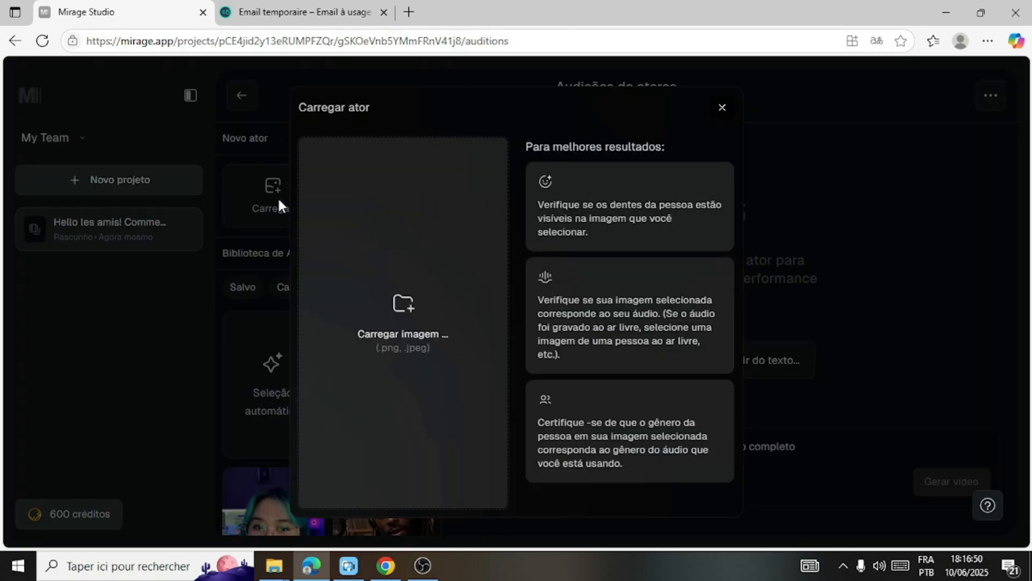
- Upload the office portrait PNG of the seated man and confirm having rights to it
left_click(411, 314)
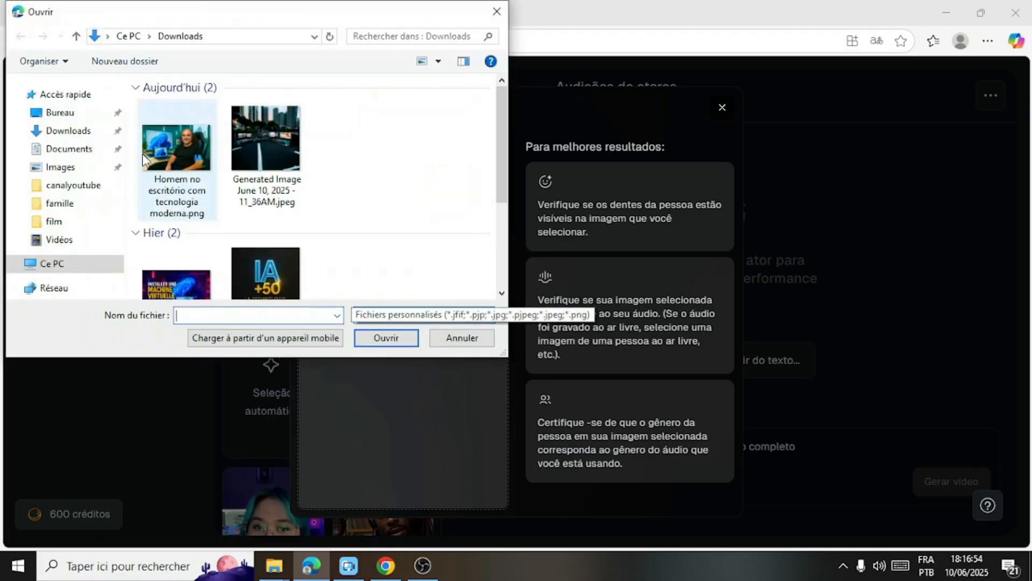
left_click(176, 150)
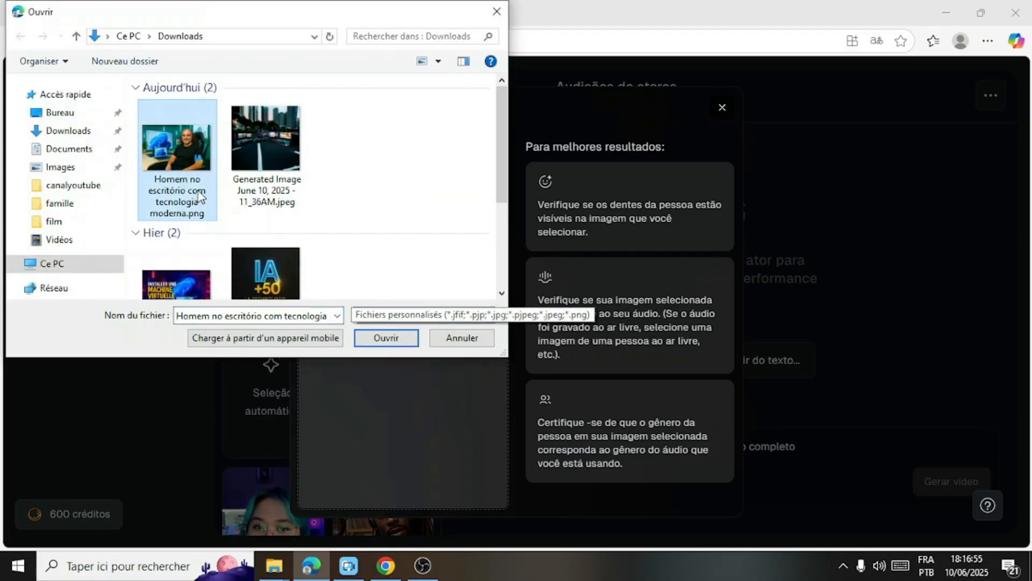
left_click(381, 337)
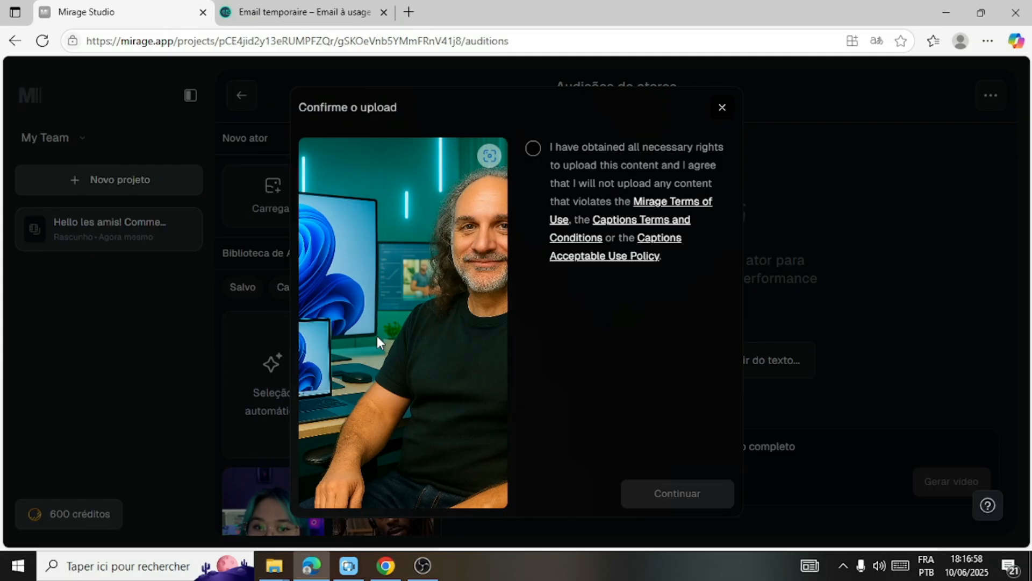
left_click(533, 153)
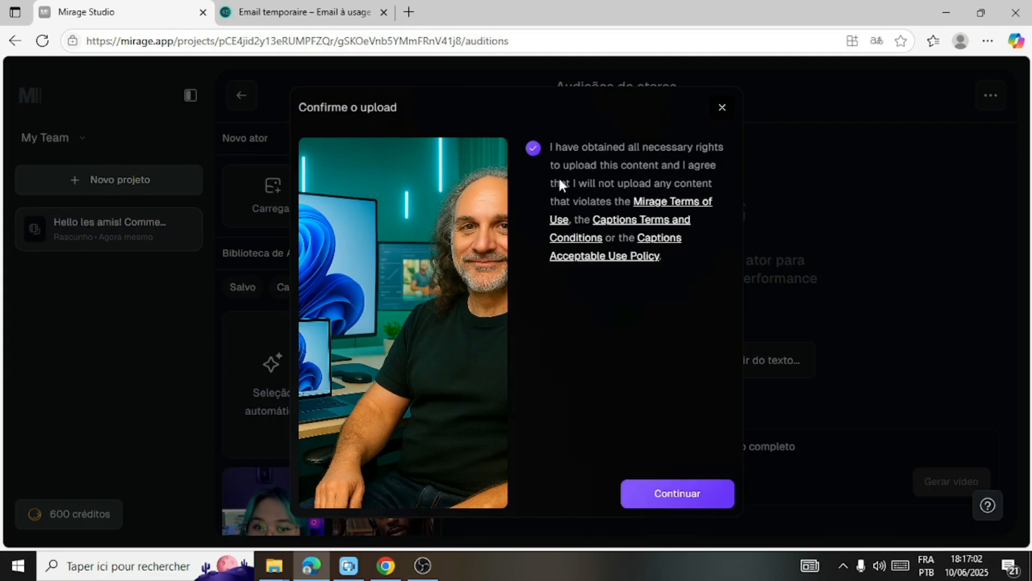
left_click(675, 492)
- Frame the portrait in the vertical crop and create the new actor
left_click_drag(532, 428, 384, 430)
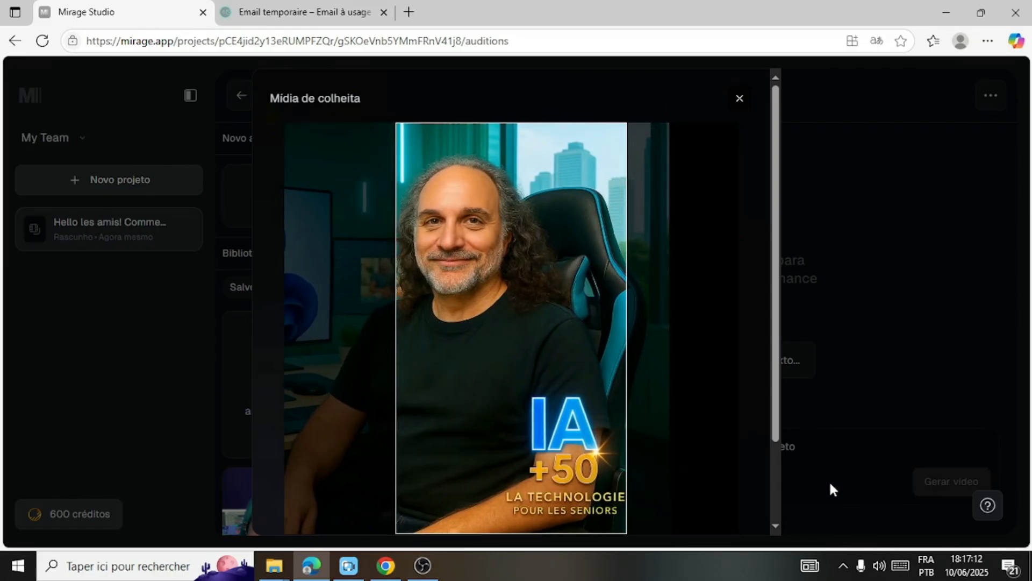
scroll(770, 479, "down", 2)
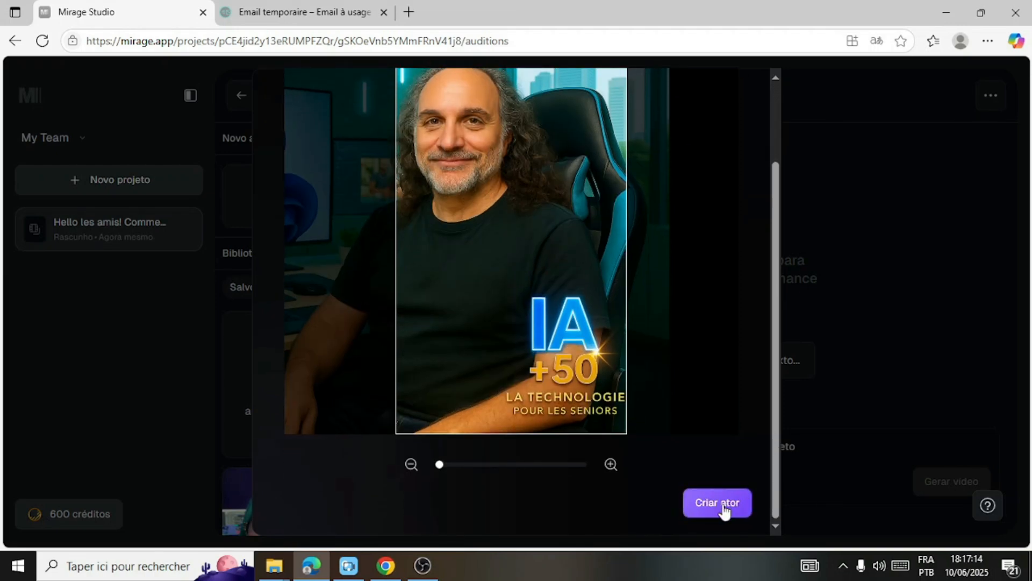
left_click(723, 505)
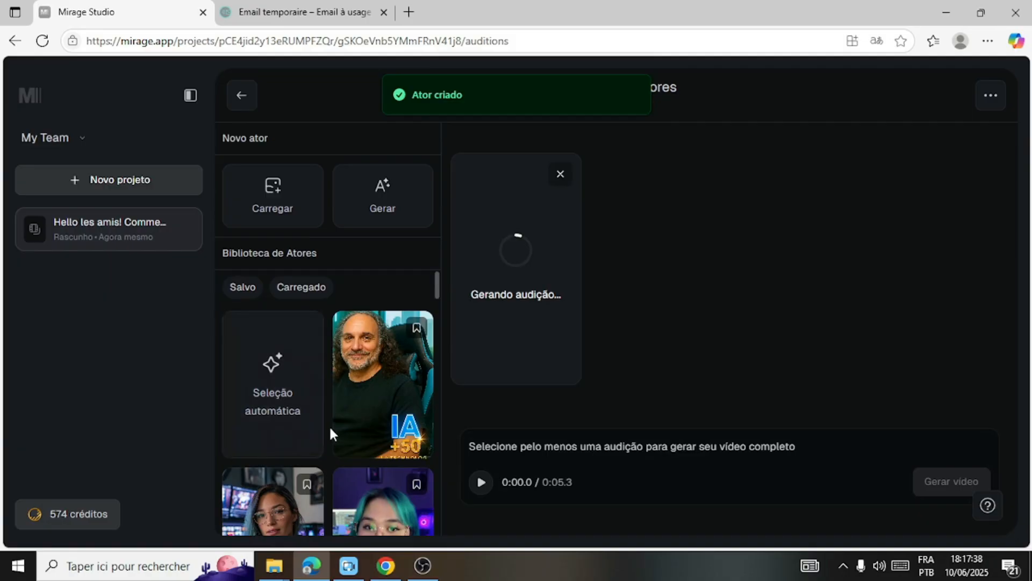
- After the audition clip finishes generating, select the seated man's audition for the 5.3-second track
mouse_move(350, 419)
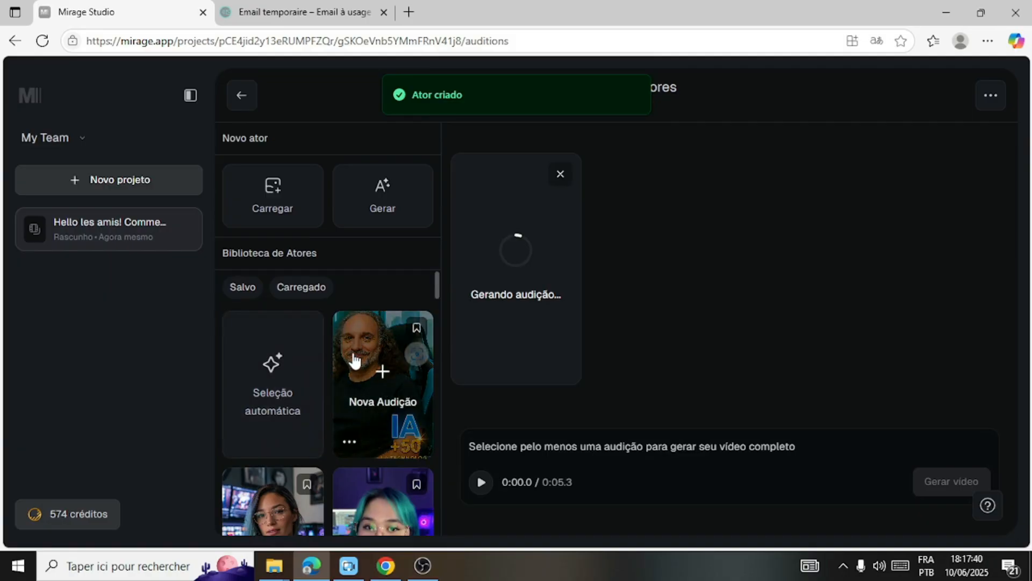
scroll(360, 414, "down", 5)
scroll(367, 412, "up", 5)
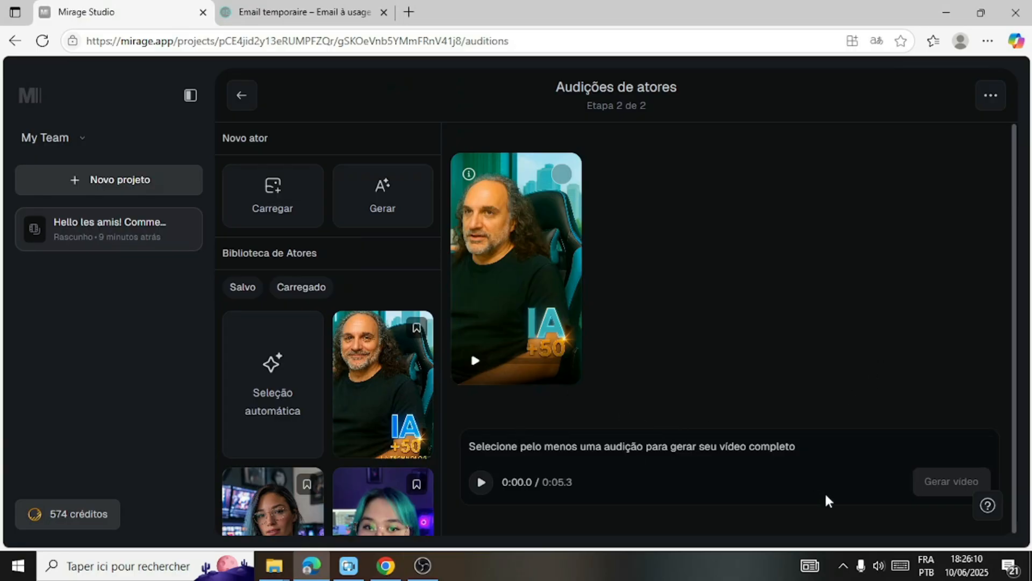
left_click(562, 175)
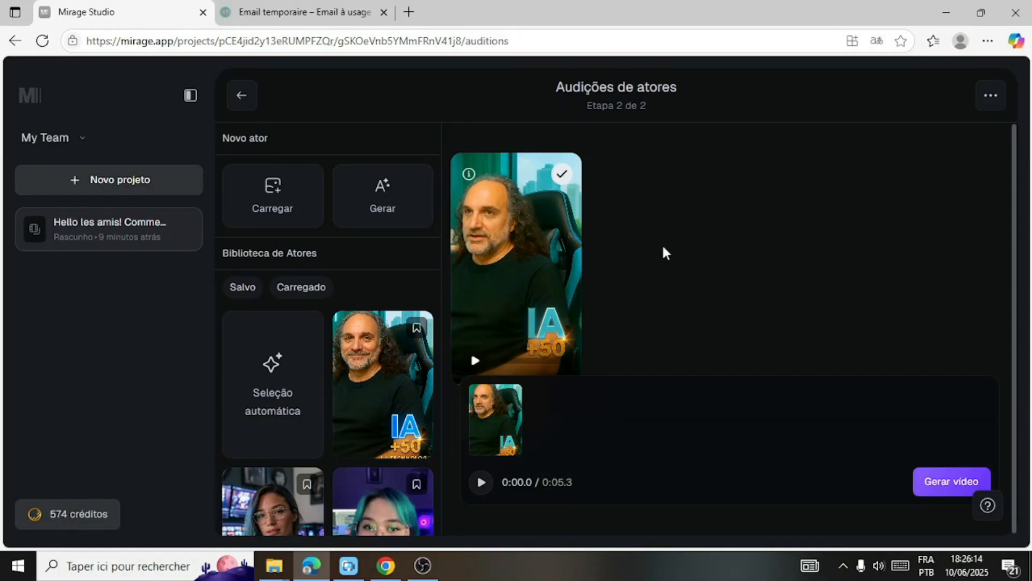
- Generate the full lip-synced video from the audition and open the finished 5.3-second video's page
left_click(942, 487)
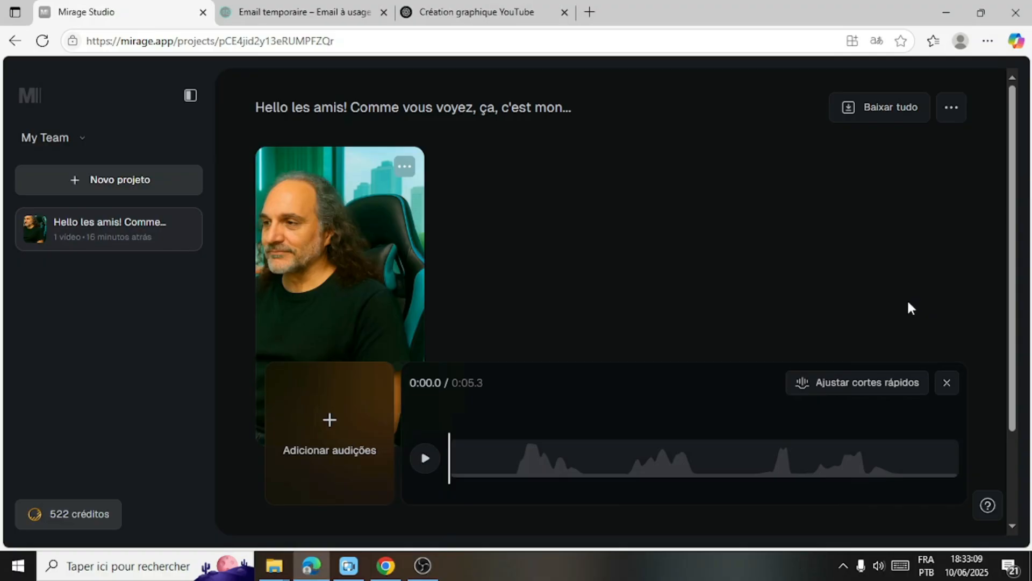
left_click(376, 276)
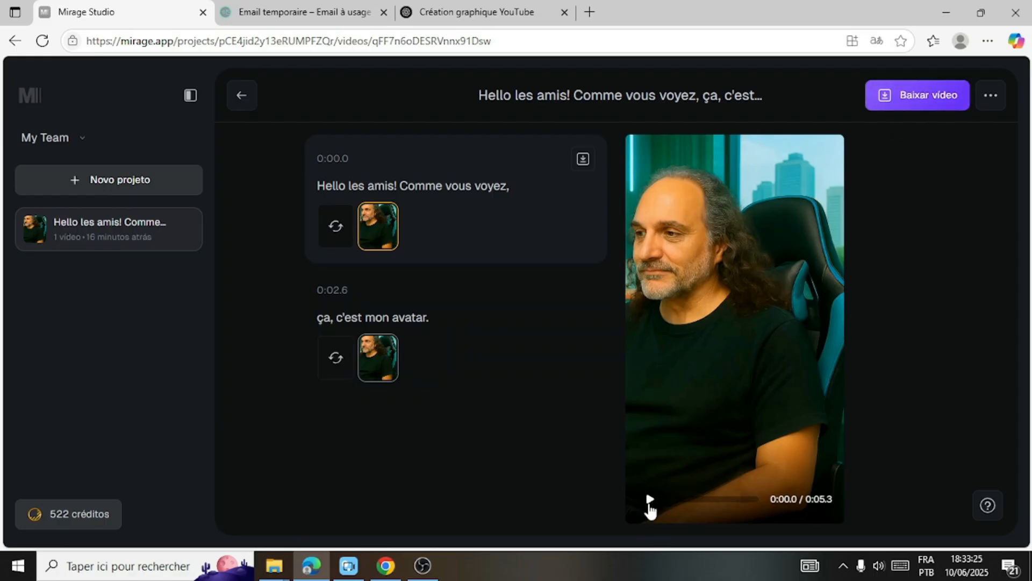
- Start the video and switch Windows audio output to the Haut-parleurs (V8) speakers
left_click(650, 501)
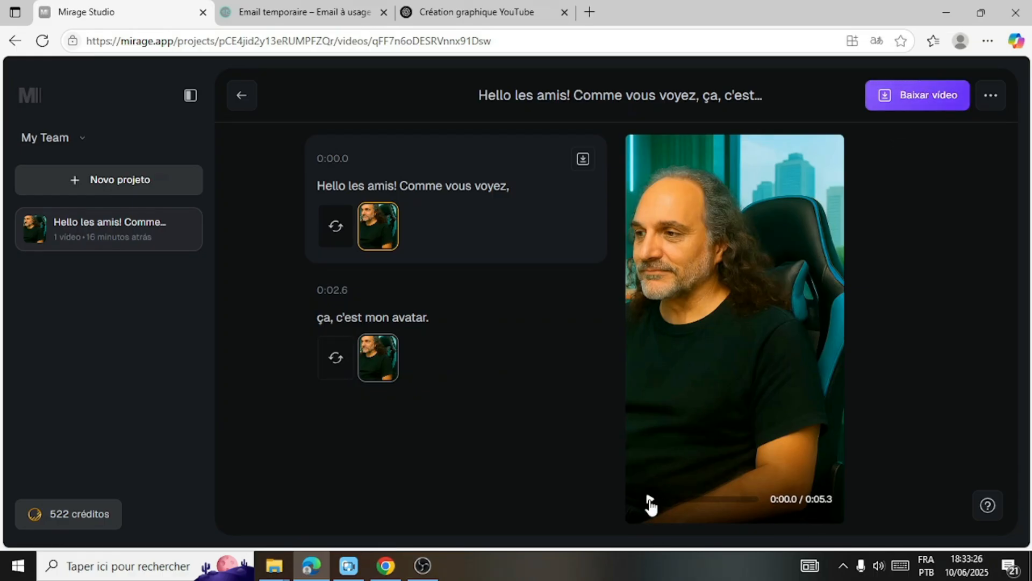
left_click(878, 572)
left_click(1022, 492)
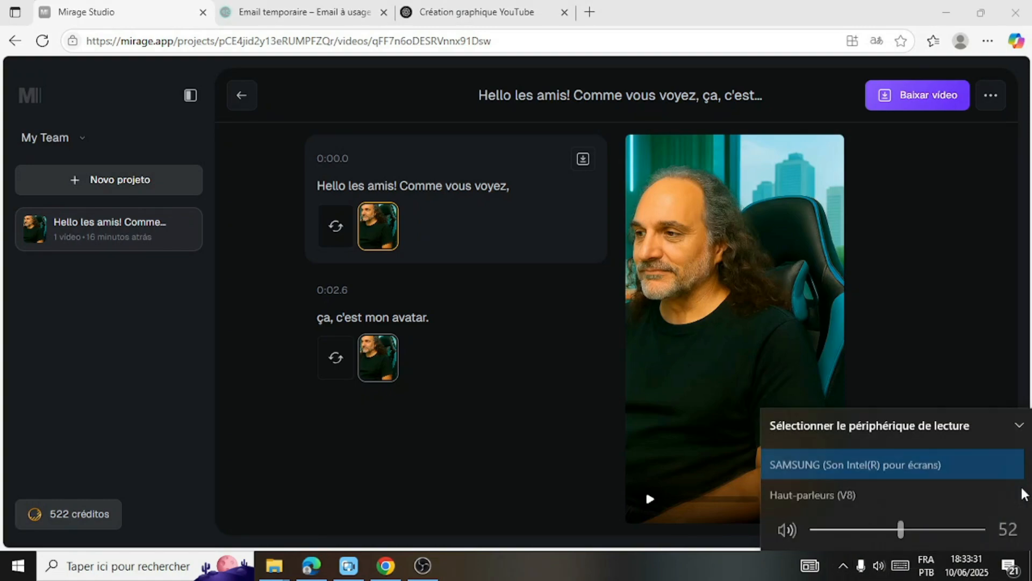
left_click(899, 491)
- Replay the talking video with sound through to 0:05.3, then download it
left_click(922, 382)
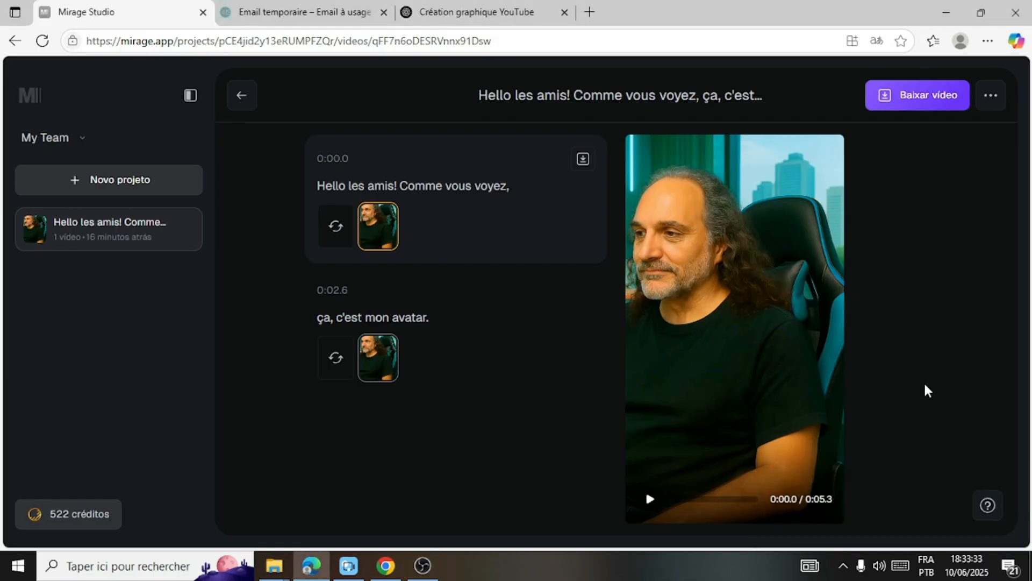
left_click(649, 502)
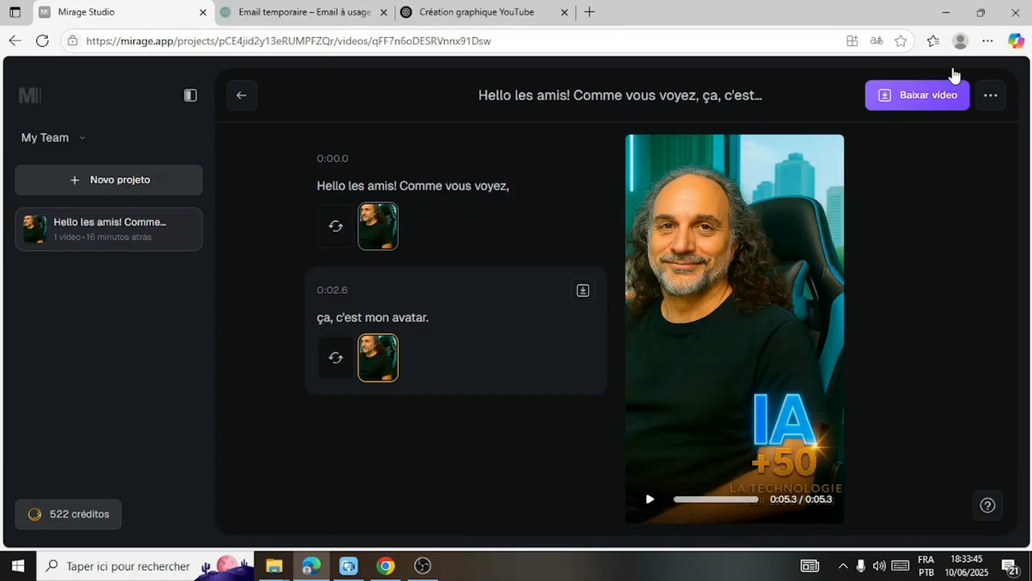
left_click(896, 99)
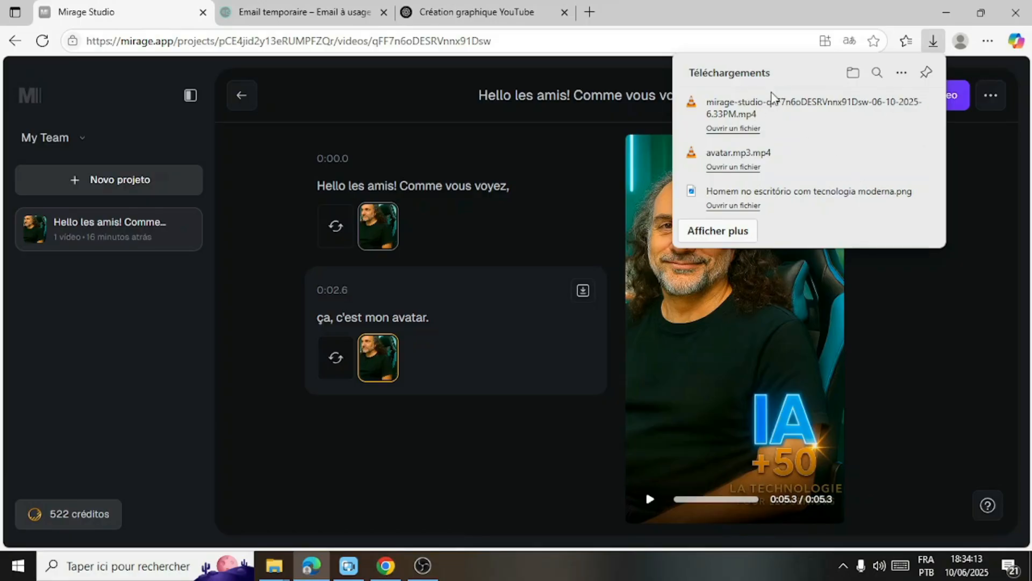
- Close Edge's downloads list once the MP4 appears in it
left_click(917, 379)
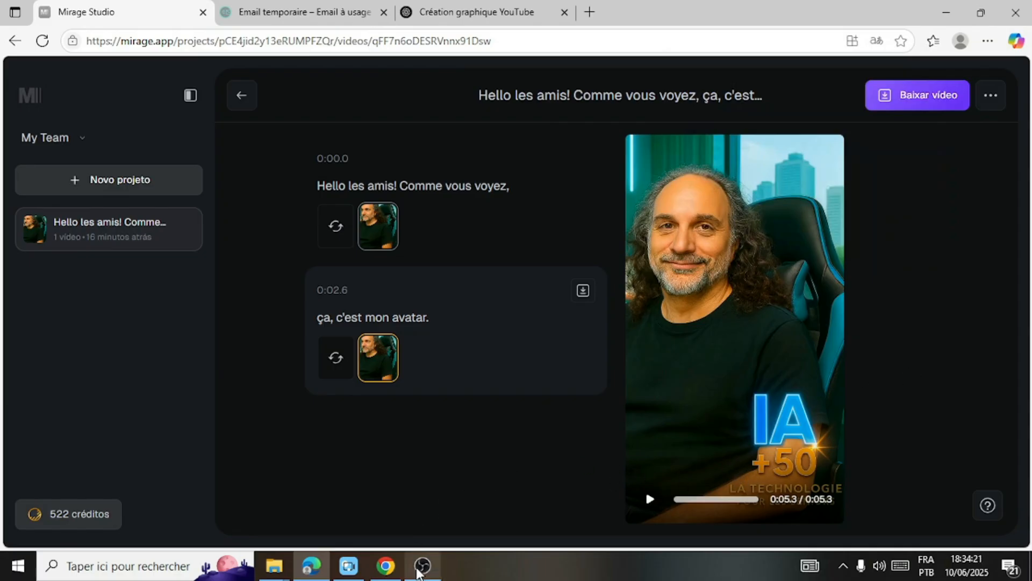
mouse_move(420, 569)
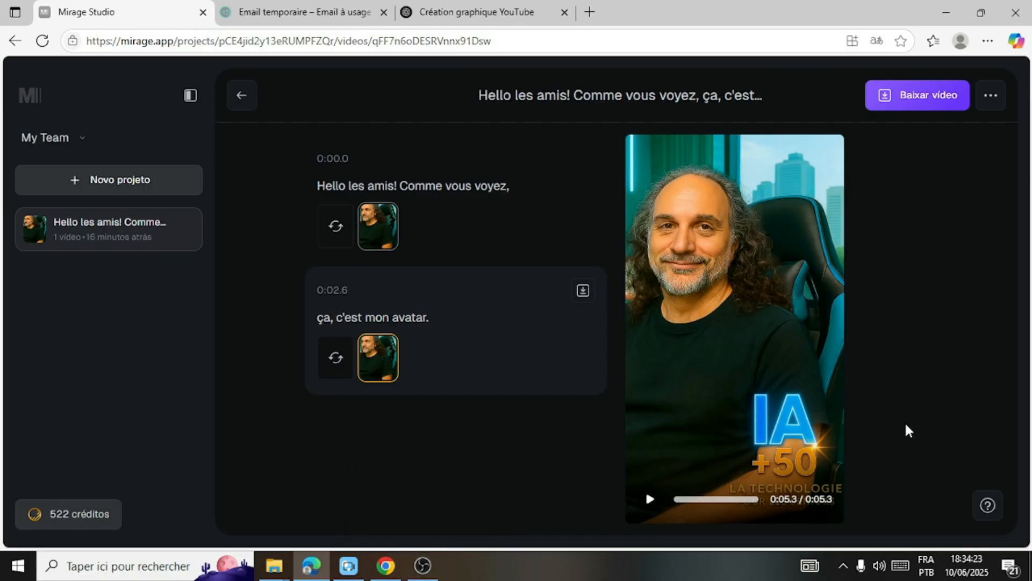